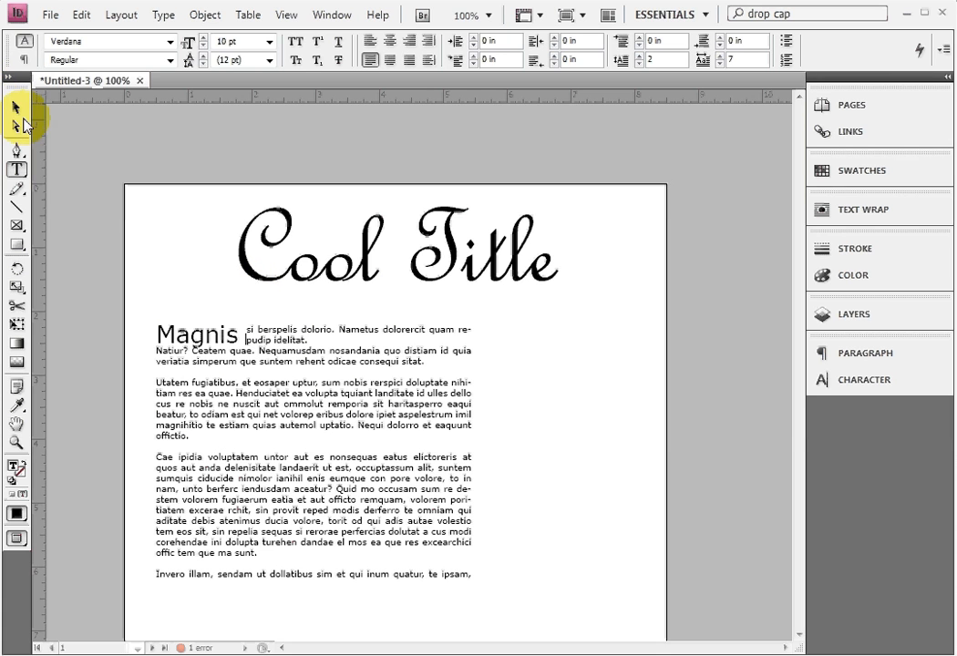
Show the page guides and draw an empty rectangle frame about 2.39 by 2.58 in in the third column, beside the body text
left_click(21, 230)
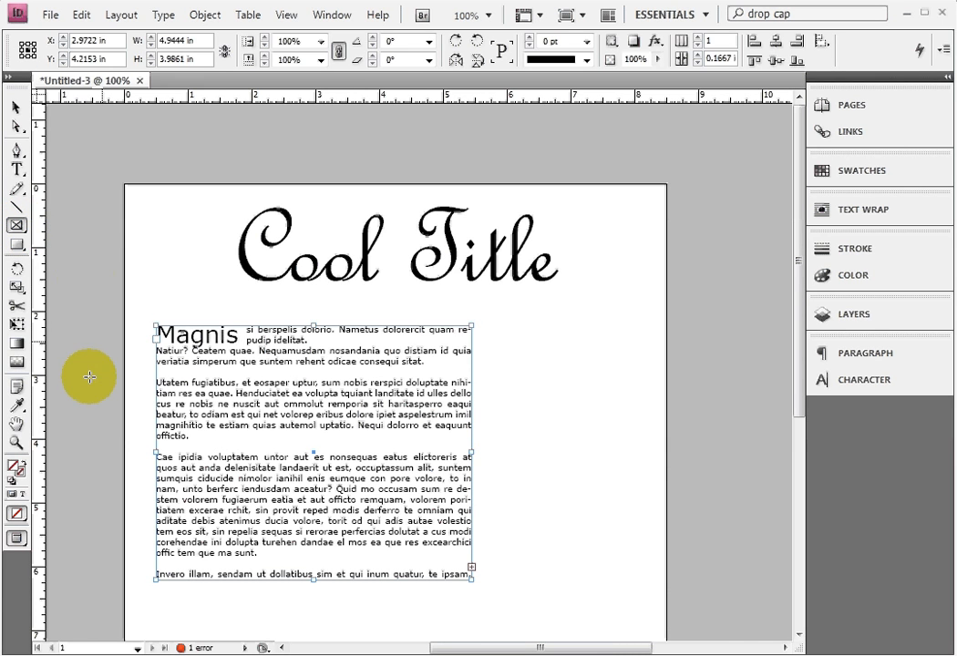
left_click(22, 546)
left_click_drag(23, 545, 56, 545)
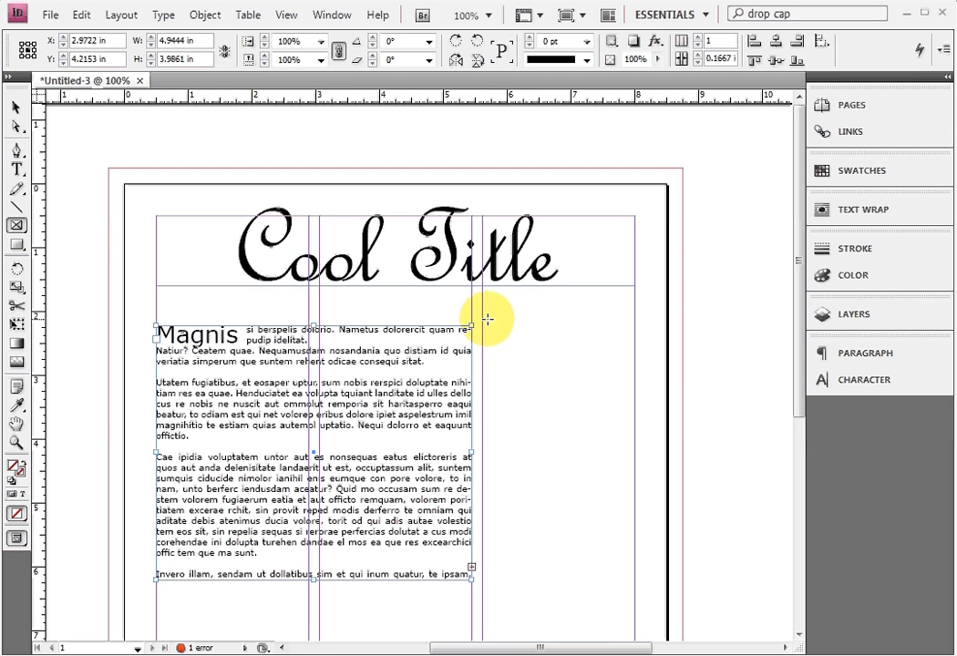
left_click_drag(491, 327, 635, 483)
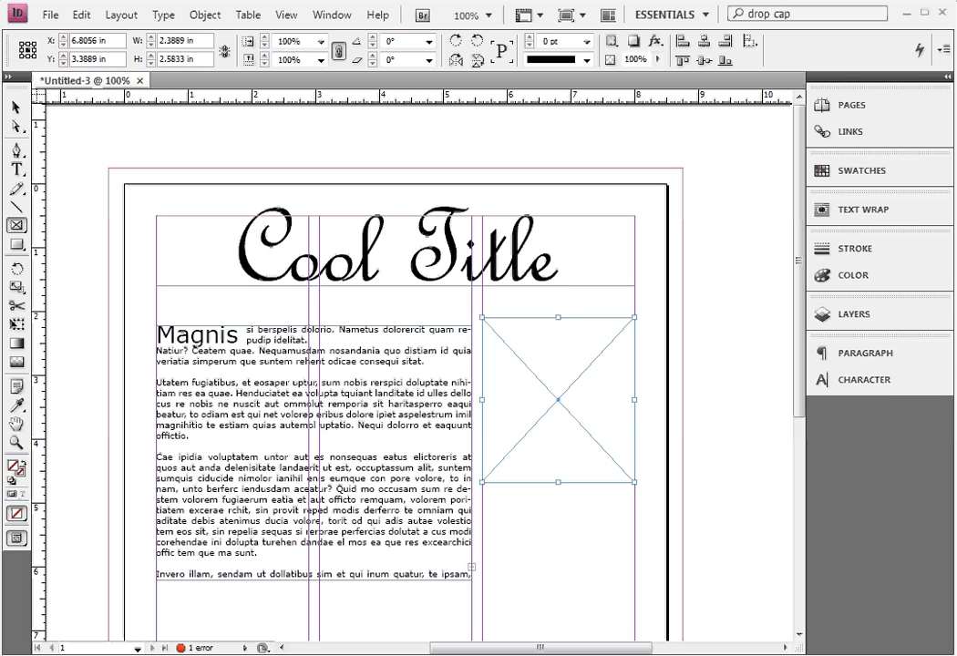
Start placing a file and browse between the InDesign - Newsletter Example folder and its Images subfolder
key("ctrl+d")
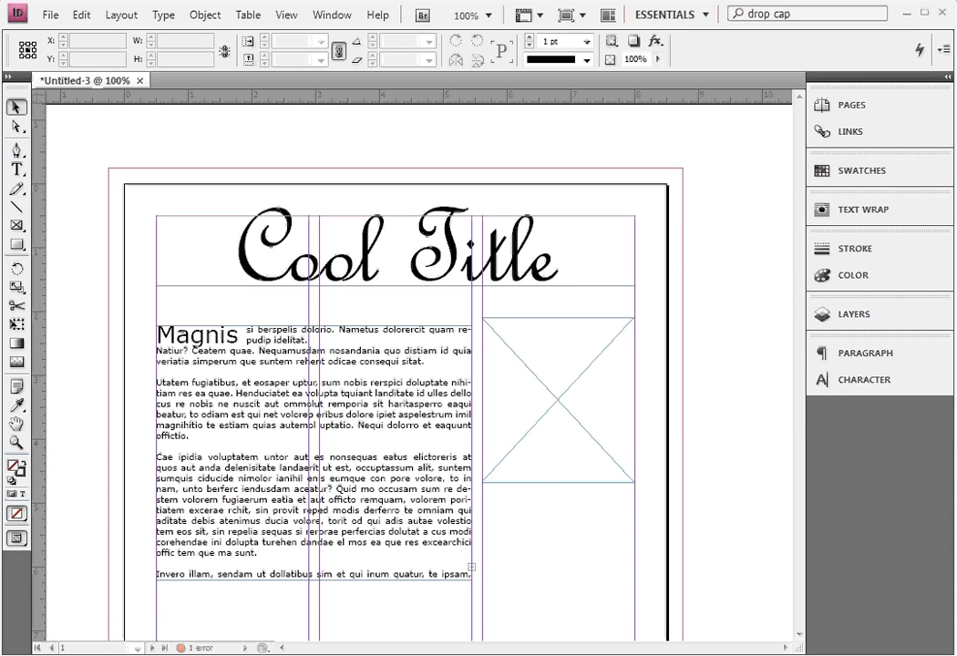
left_click(50, 16)
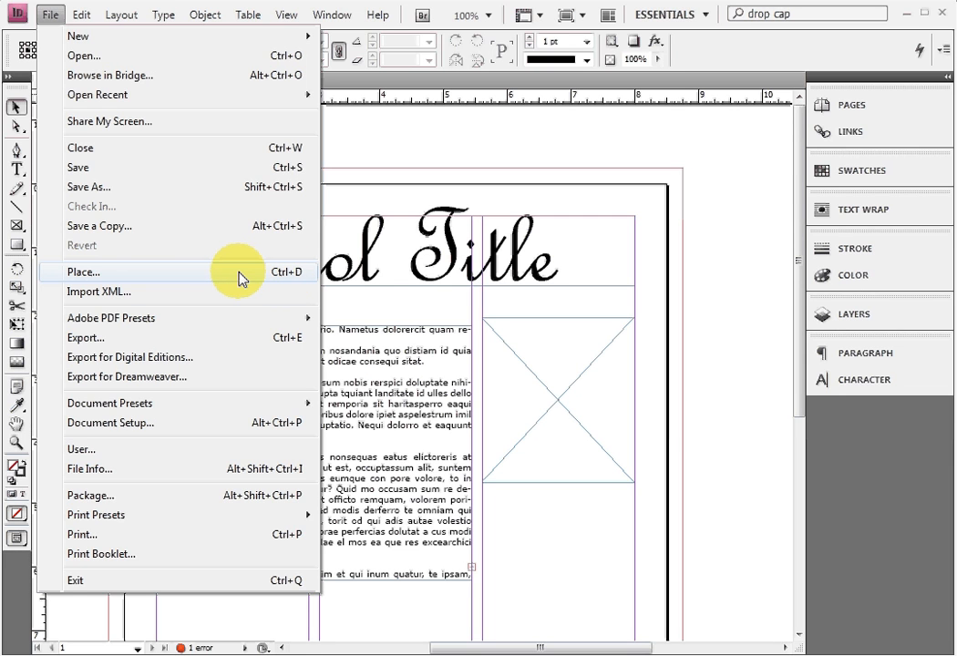
left_click(112, 274)
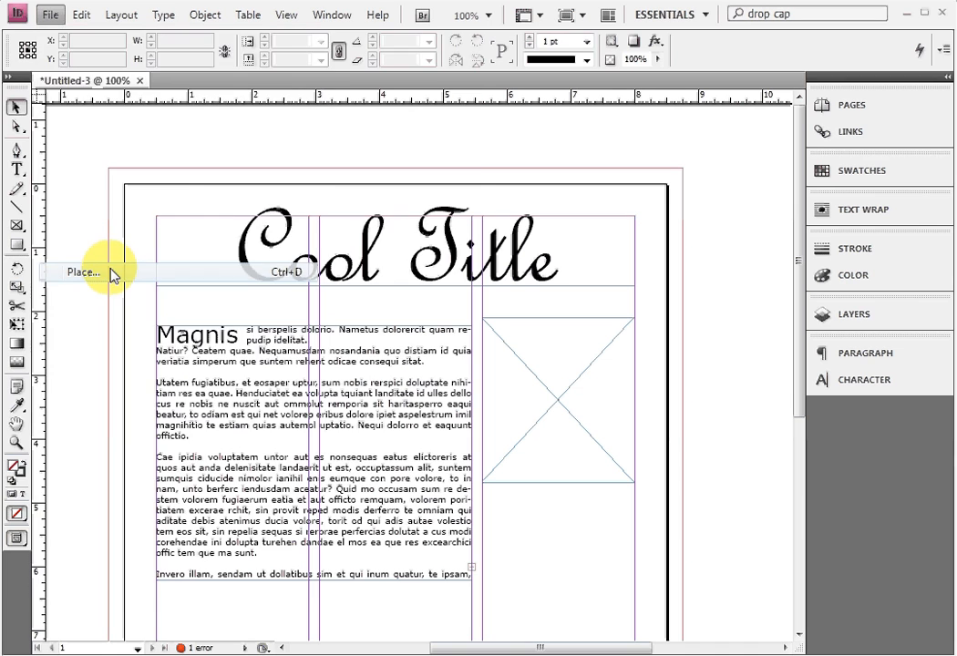
left_click_drag(211, 58, 389, 139)
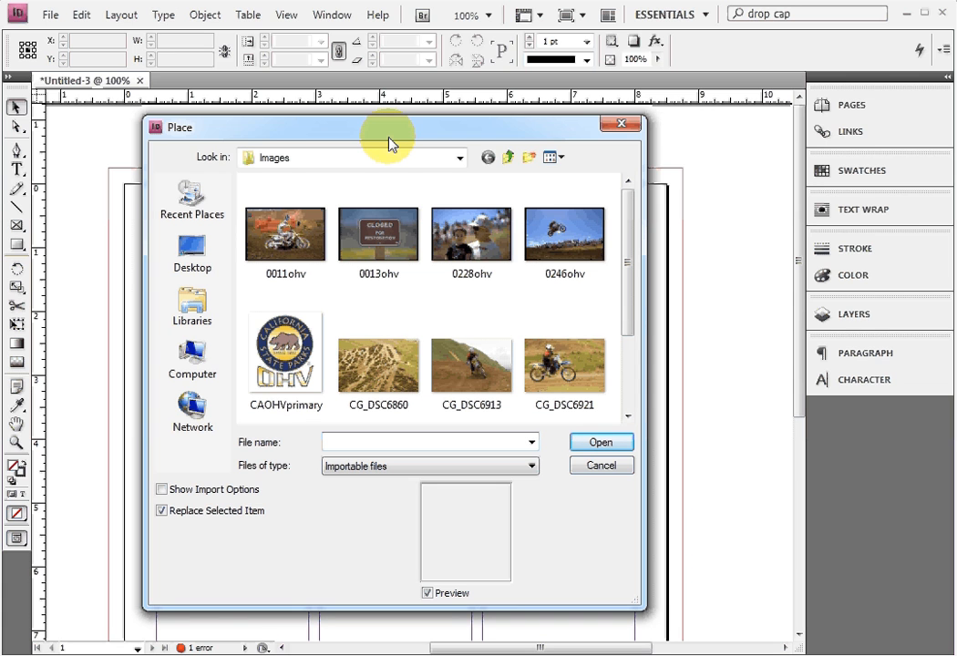
left_click(509, 158)
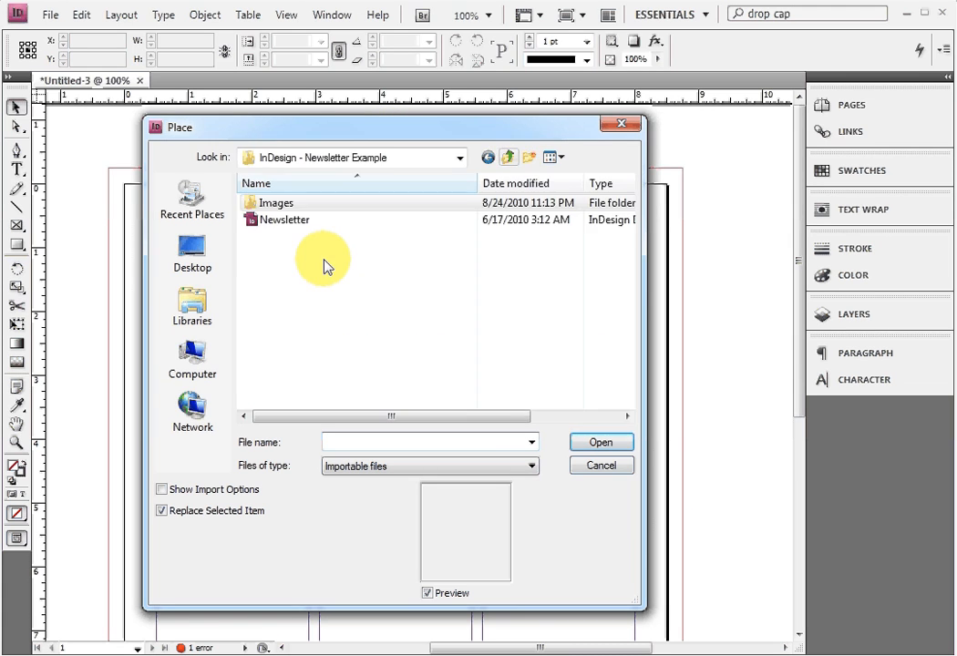
double_click(255, 209)
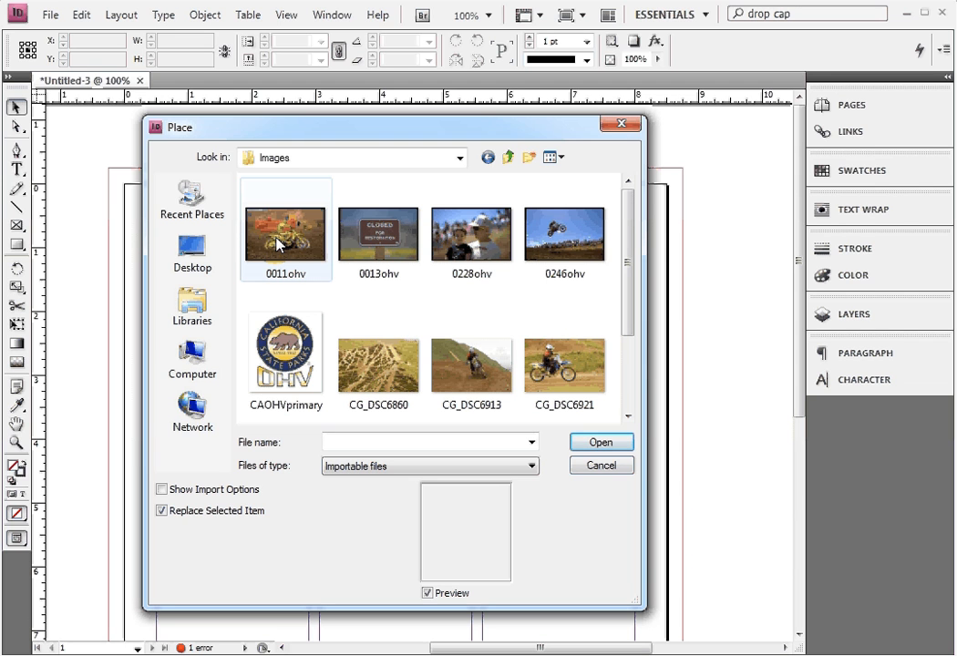
left_click(294, 255)
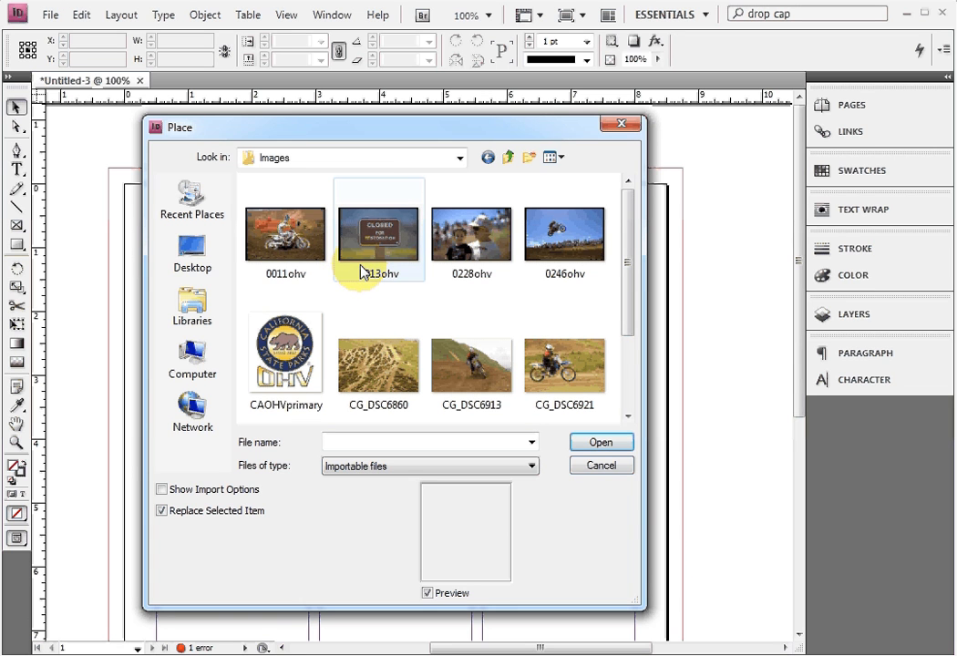
left_click(511, 159)
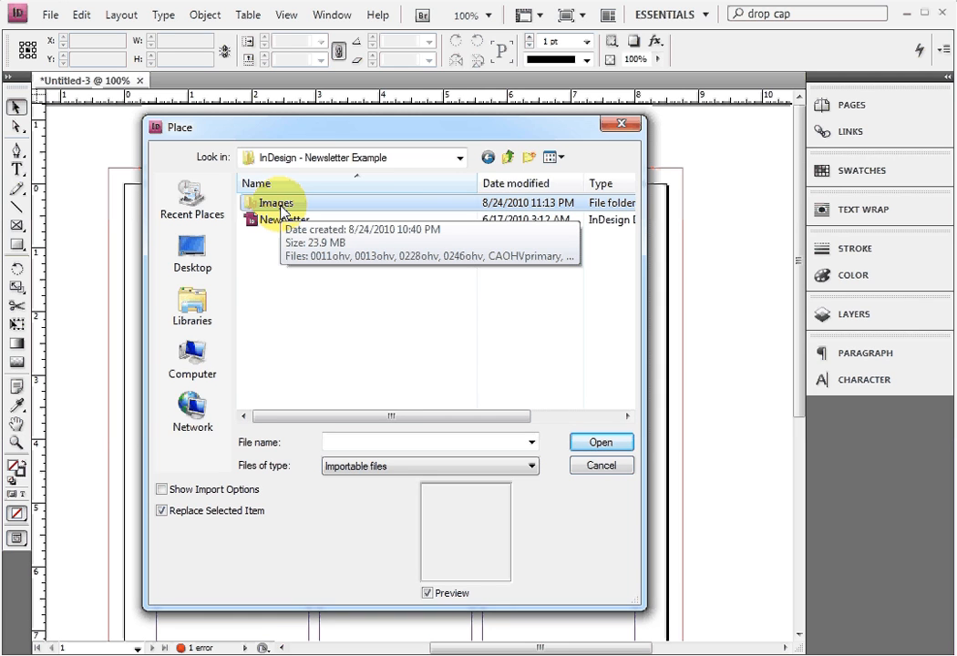
double_click(271, 205)
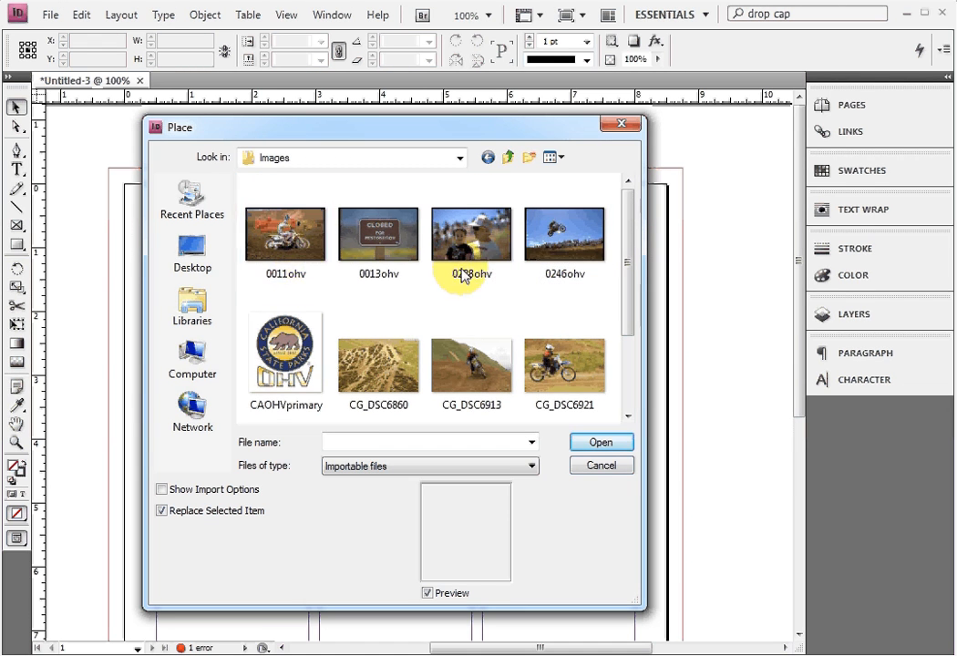
Place the image 0228ohv, with Importable files as the file type, into the empty frame and undo the placement
left_click(491, 253)
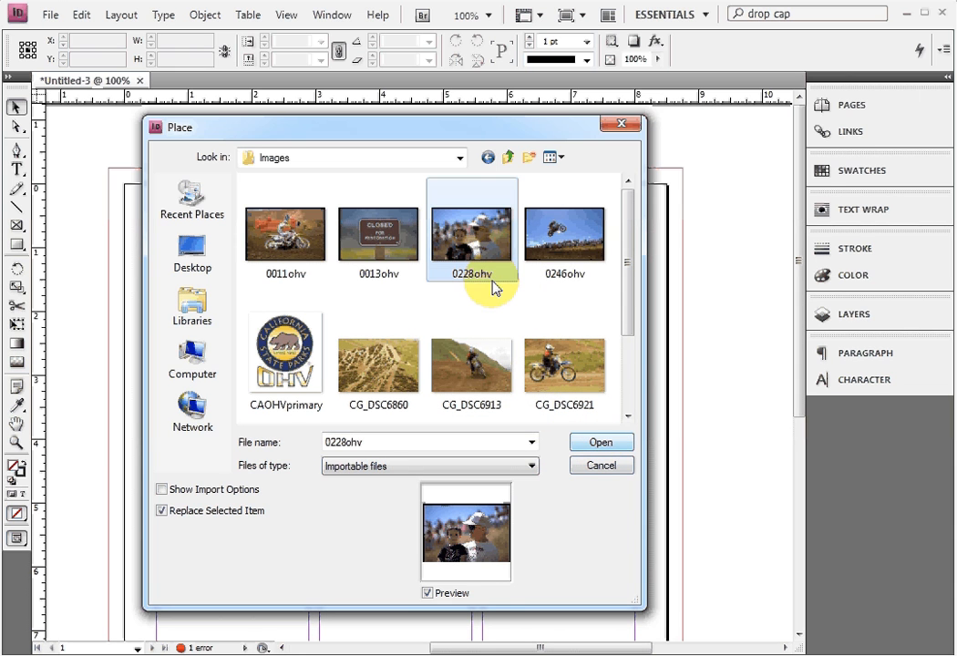
left_click(389, 470)
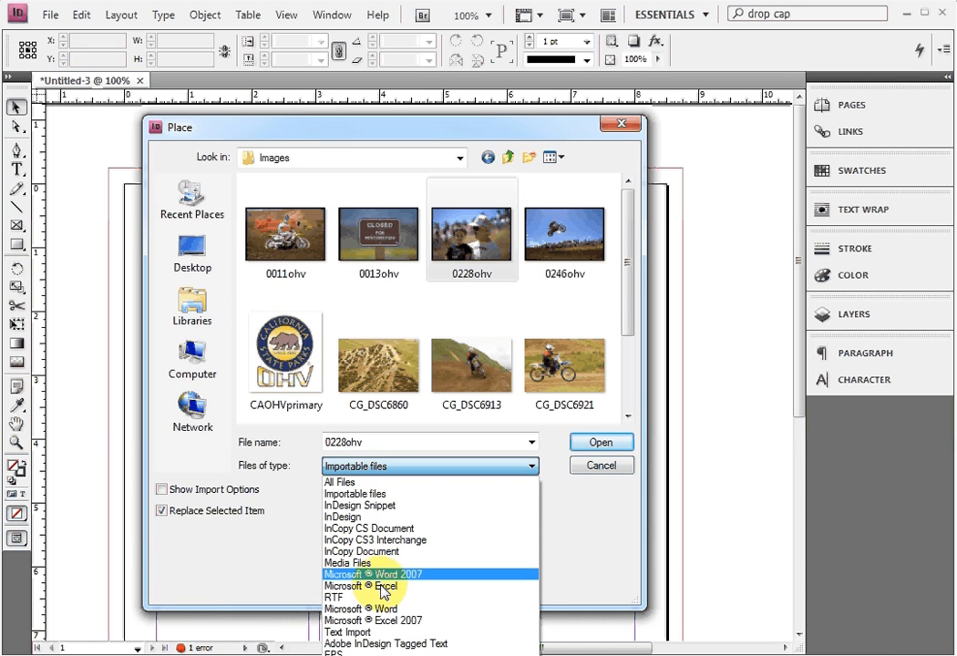
left_click(383, 494)
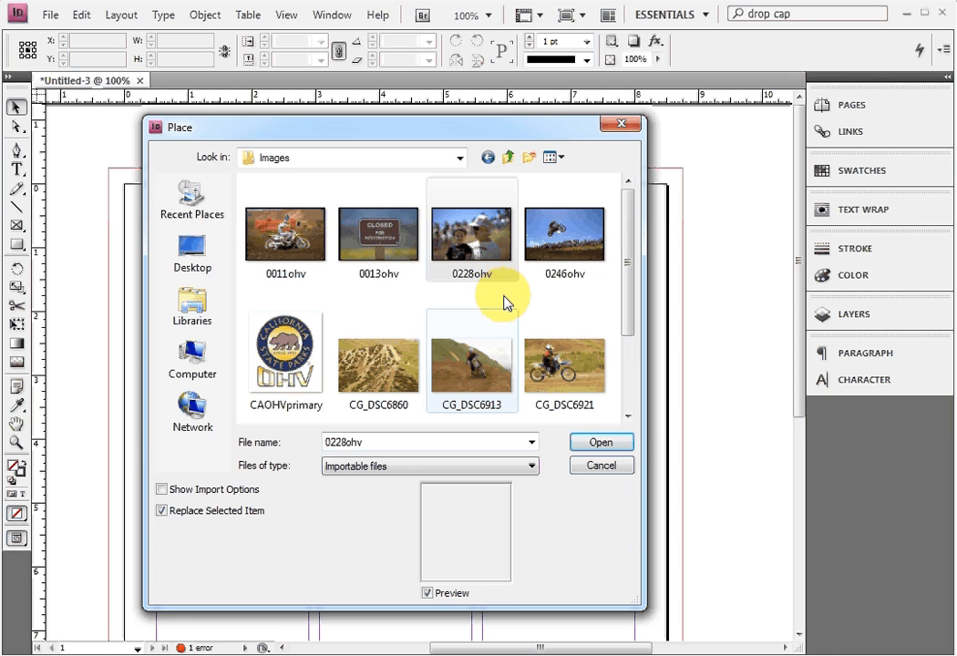
left_click(602, 444)
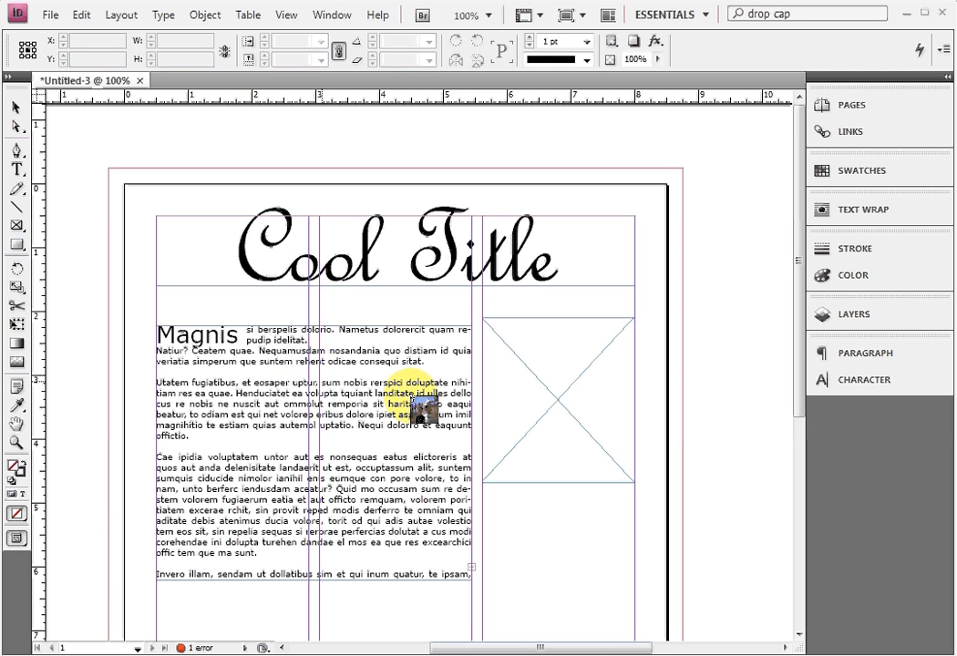
left_click(517, 403)
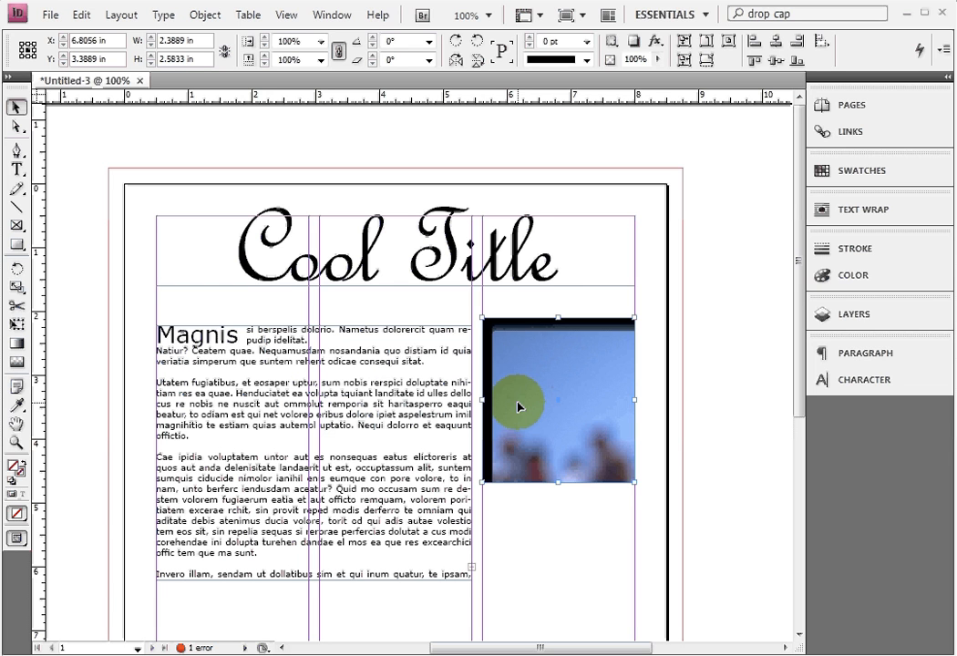
key("ctrl+z")
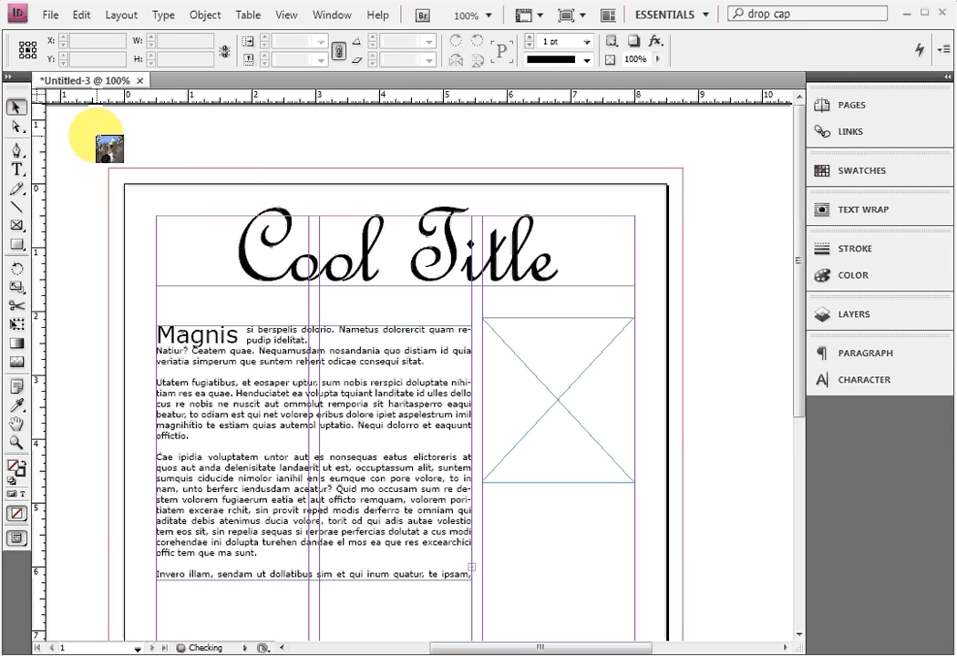
key("Escape")
Select the empty frame beside the body text and place the image 0228ohv directly into it
left_click(535, 426)
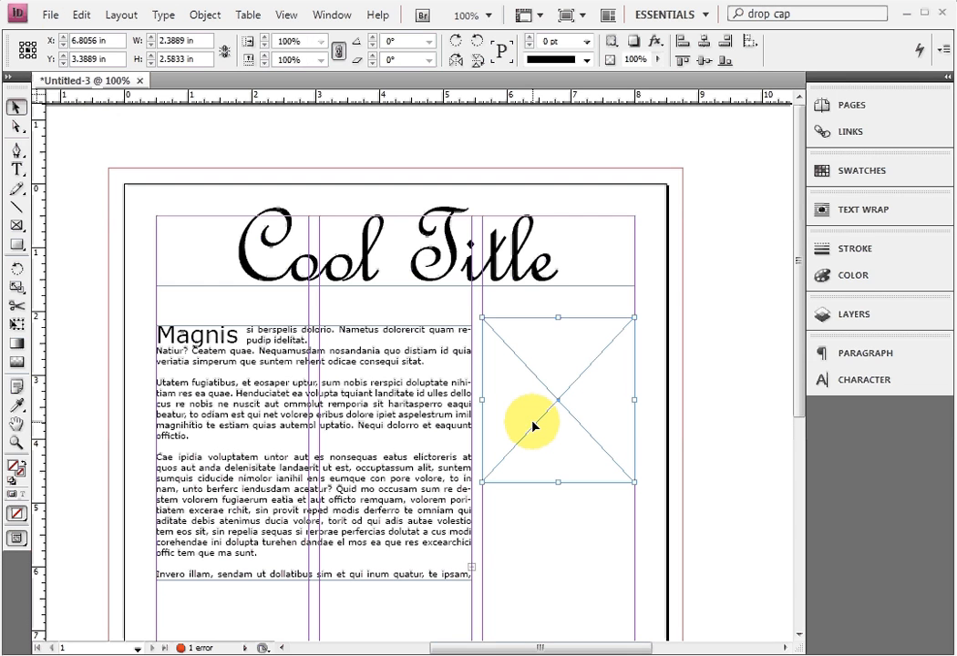
left_click(50, 14)
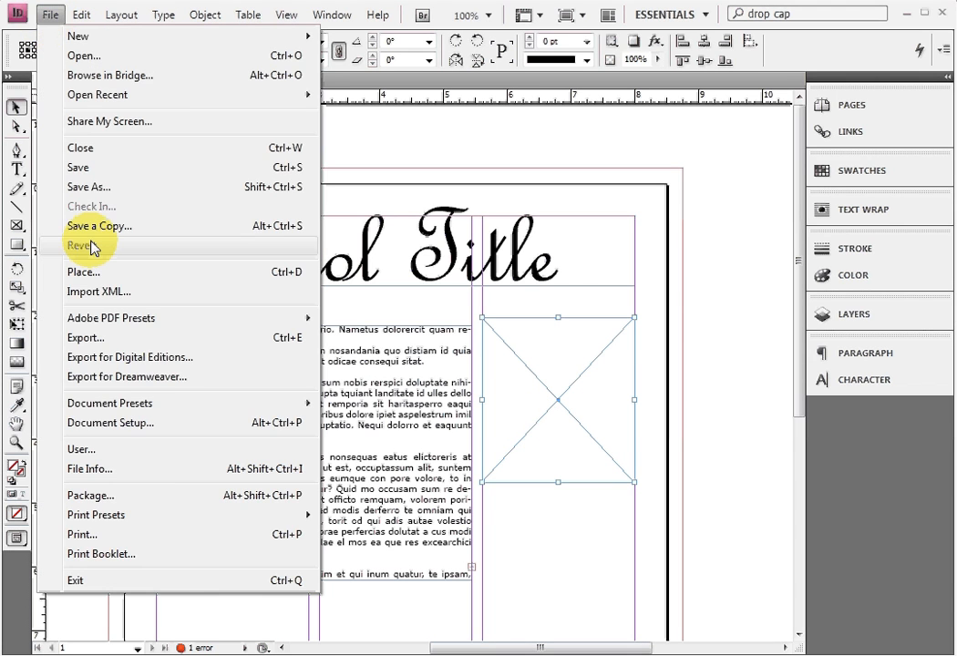
left_click(99, 272)
left_click(470, 253)
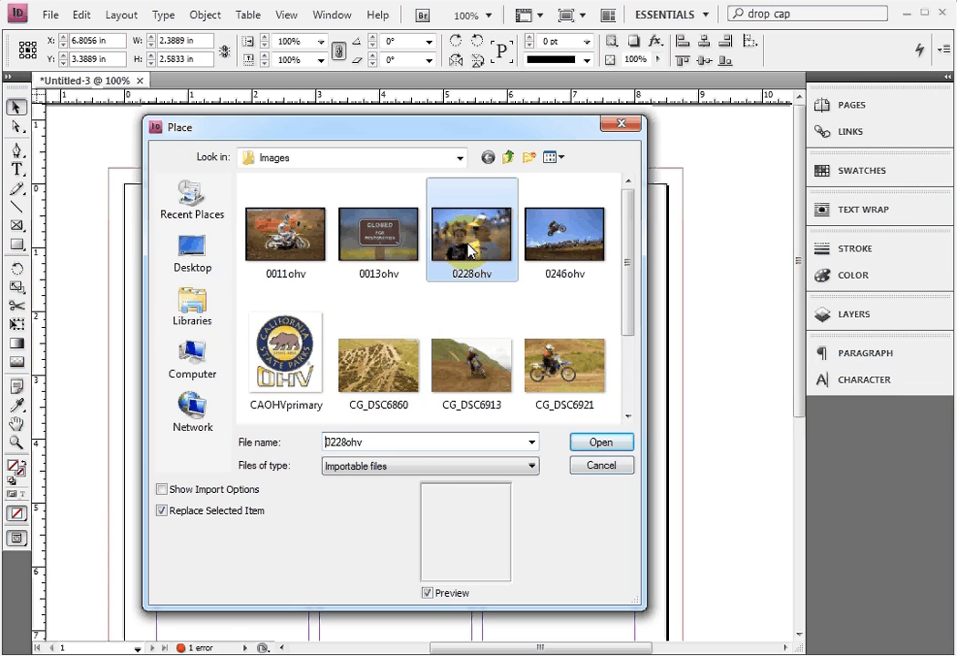
left_click(583, 445)
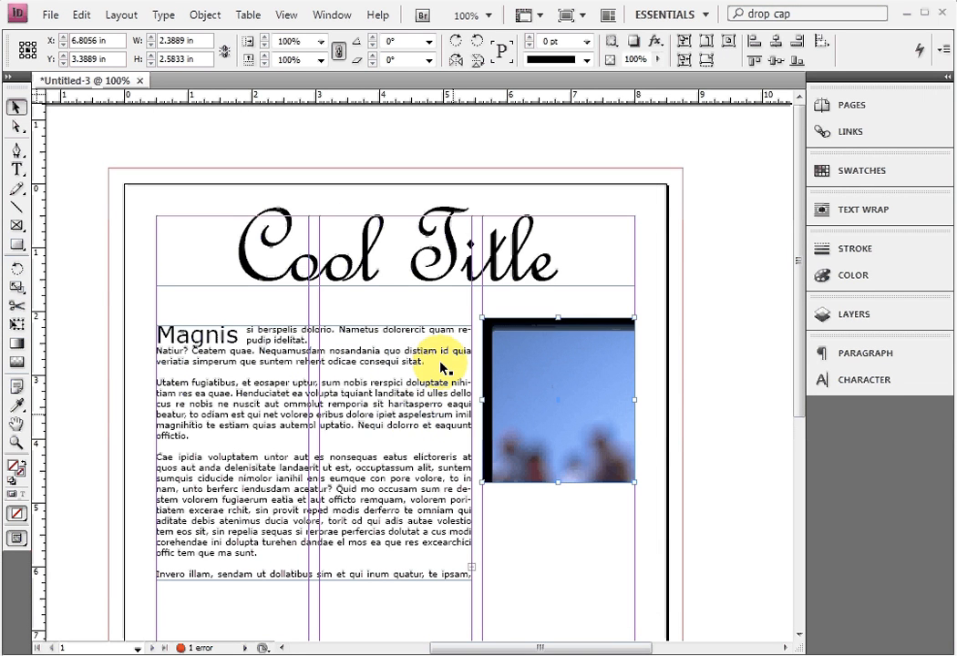
left_click(552, 412)
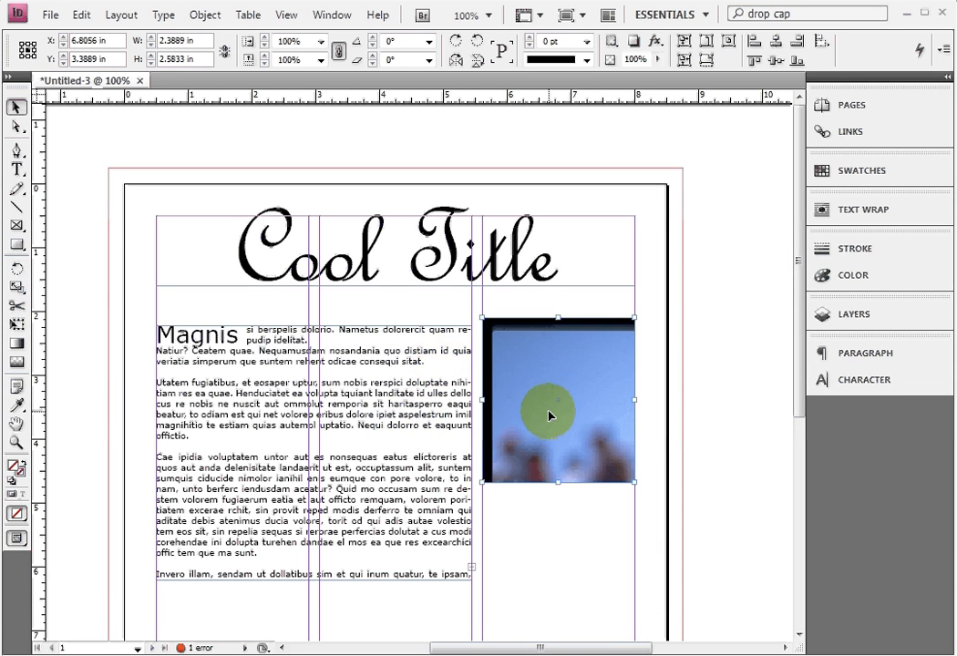
left_click(515, 378)
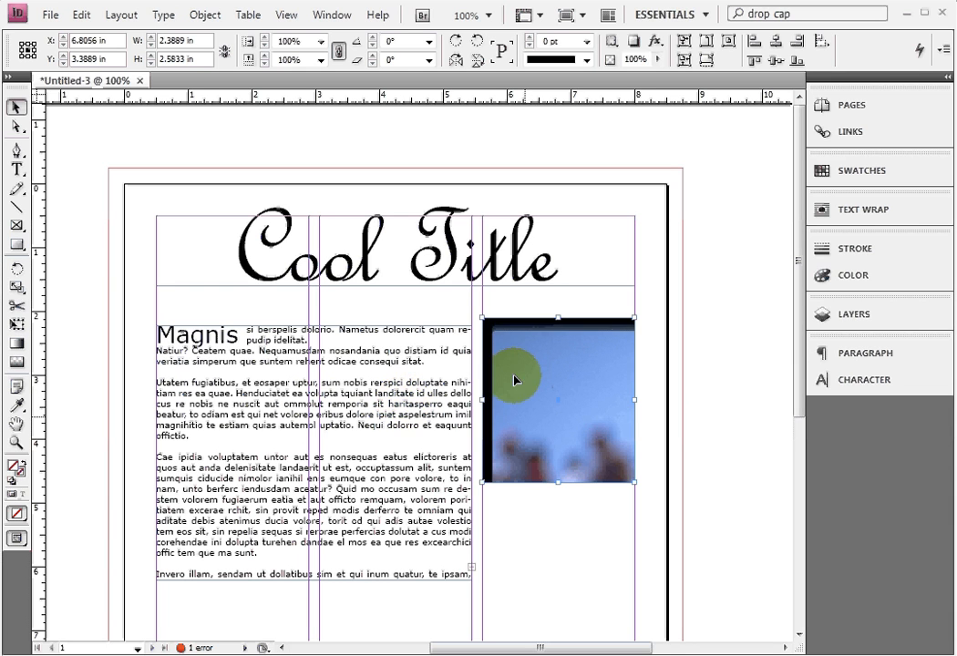
left_click(539, 334)
left_click(506, 411)
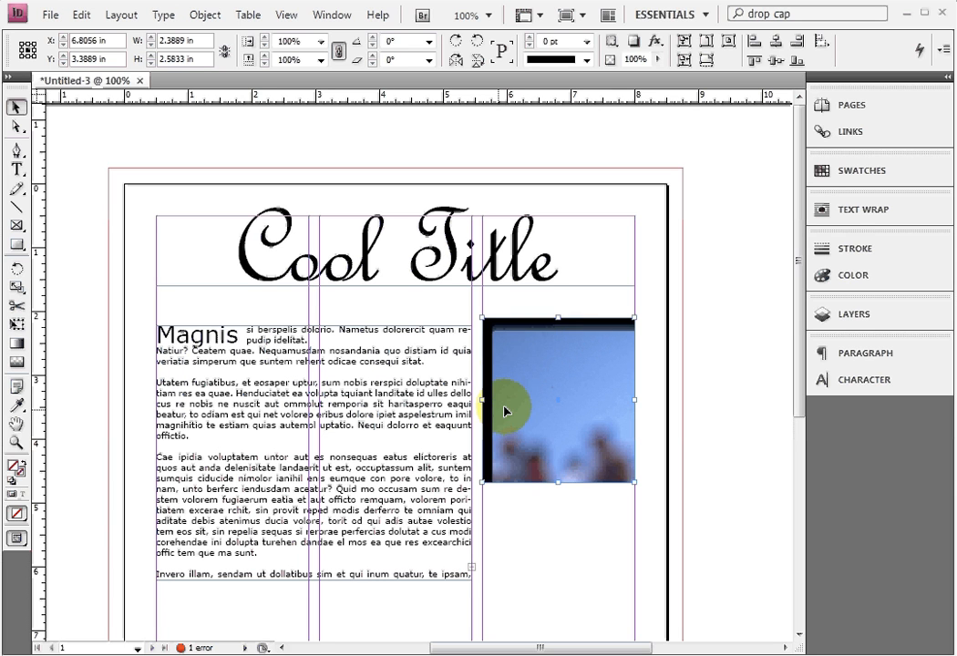
Remove the placed image while keeping its empty frame, and deselect everything
key("Delete")
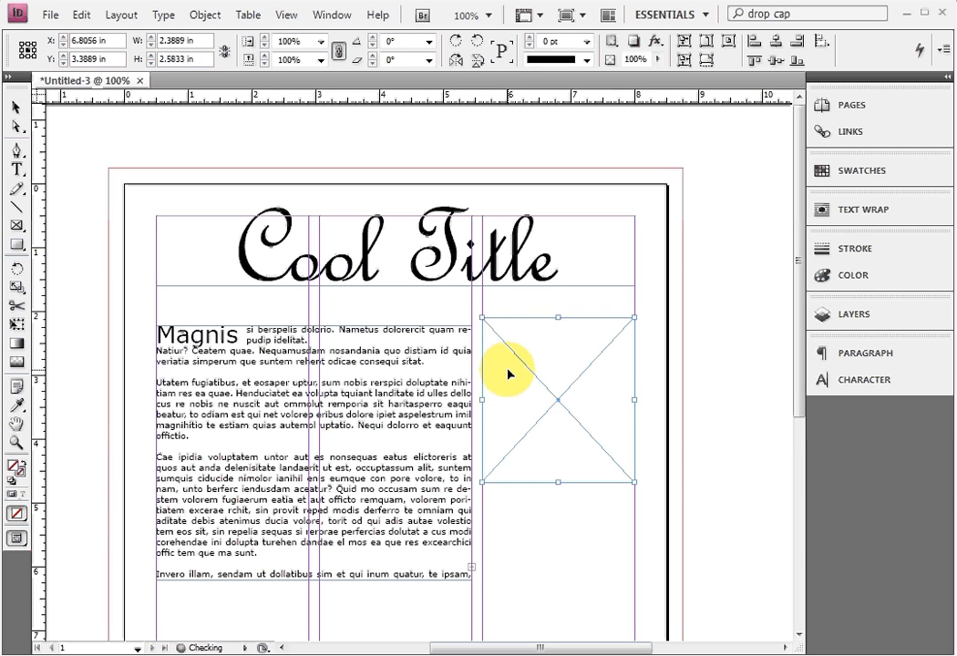
key("v")
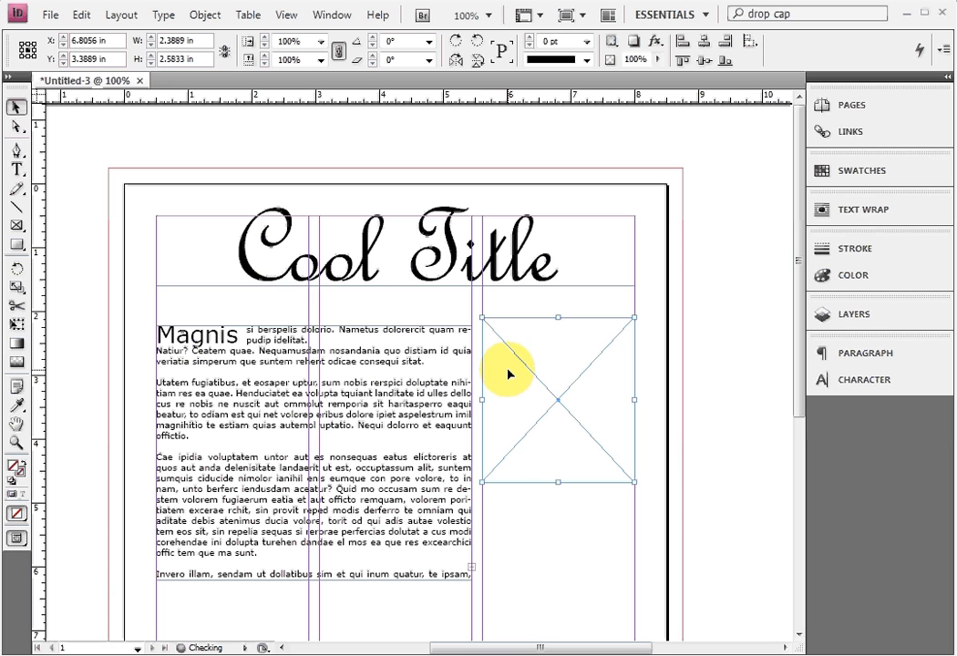
left_click(81, 146)
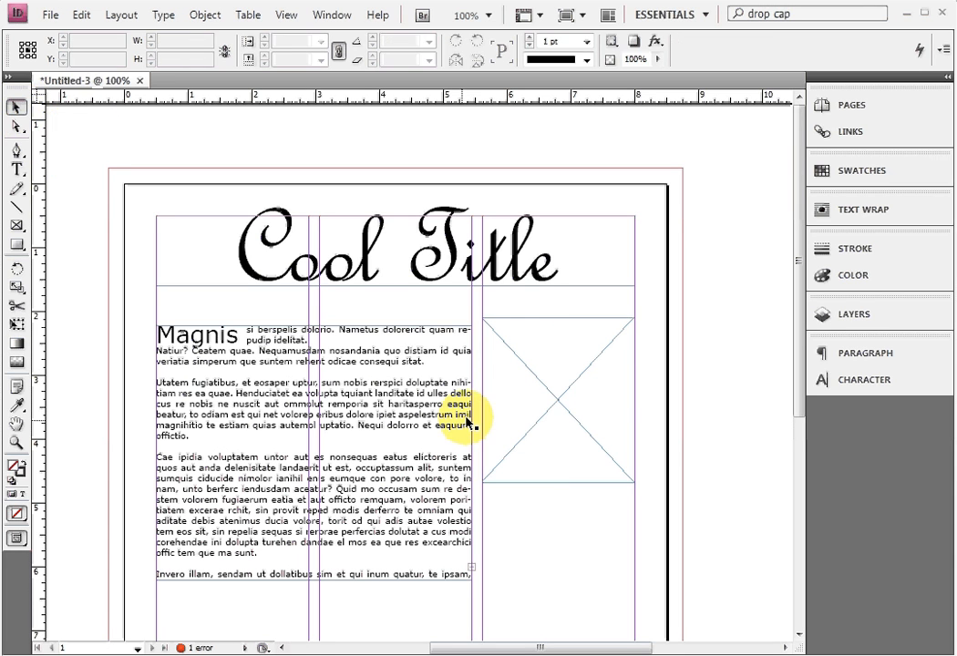
Load the image 0228ohv with nothing selected and place it into the empty frame in the third column
left_click(50, 15)
left_click(107, 273)
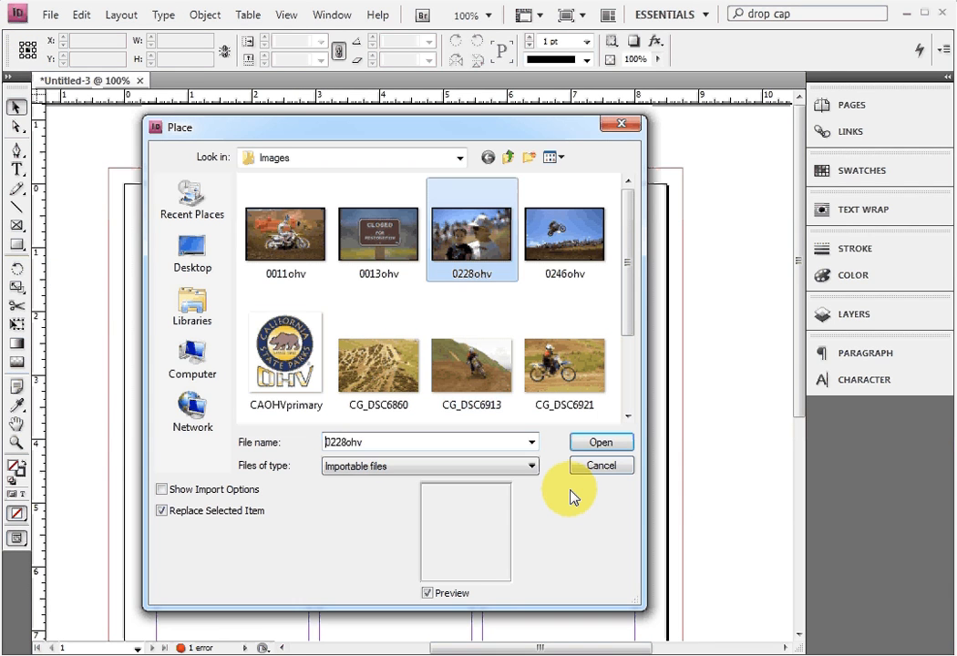
key("Return")
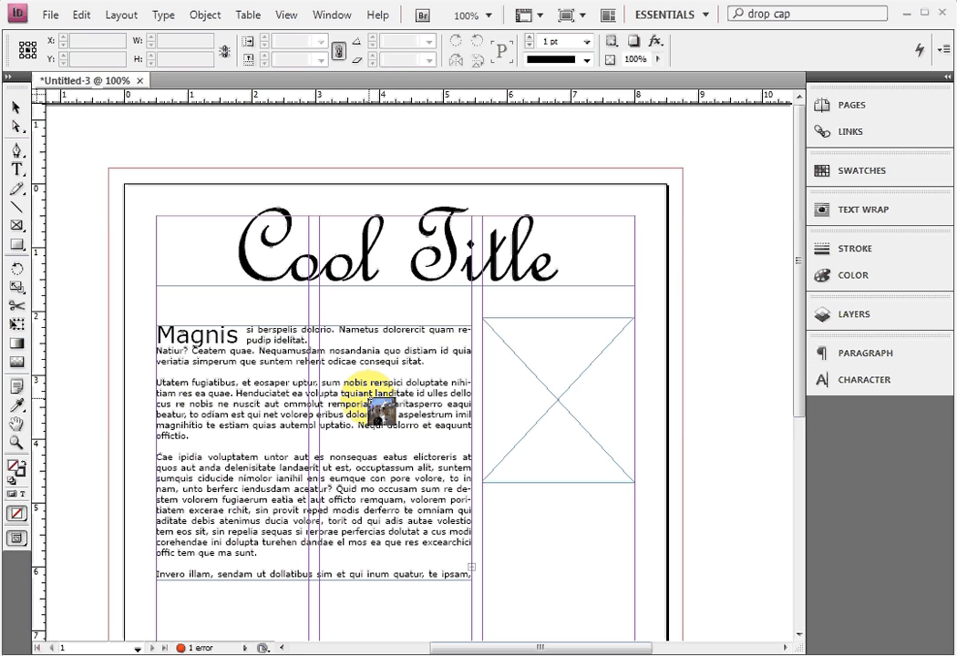
left_click(534, 387)
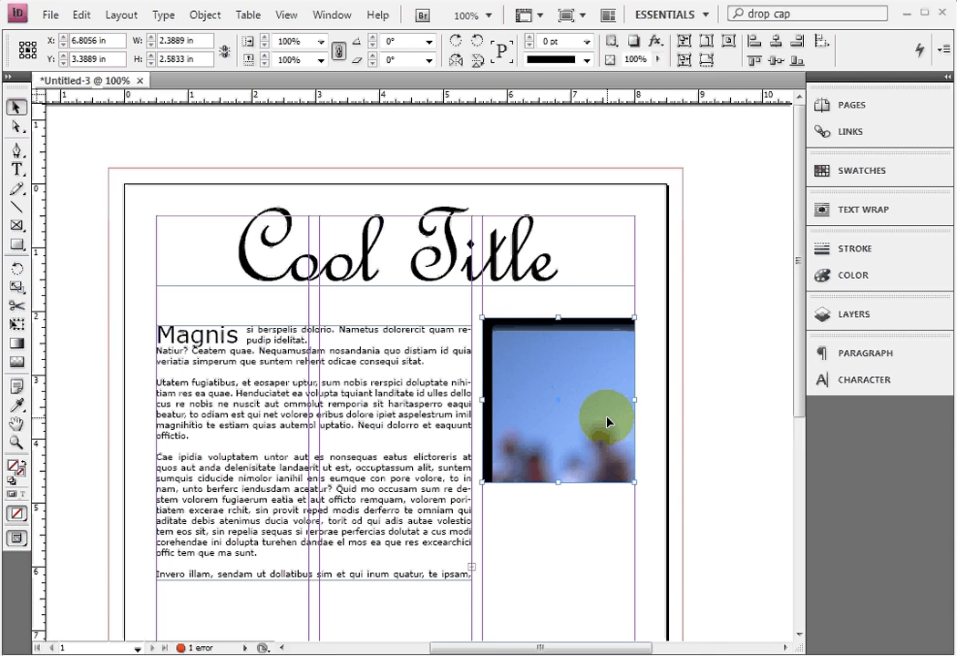
Select the image content inside its frame with the Direct Selection tool and check how far it extends beyond the frame
left_click(16, 131)
left_click(512, 379)
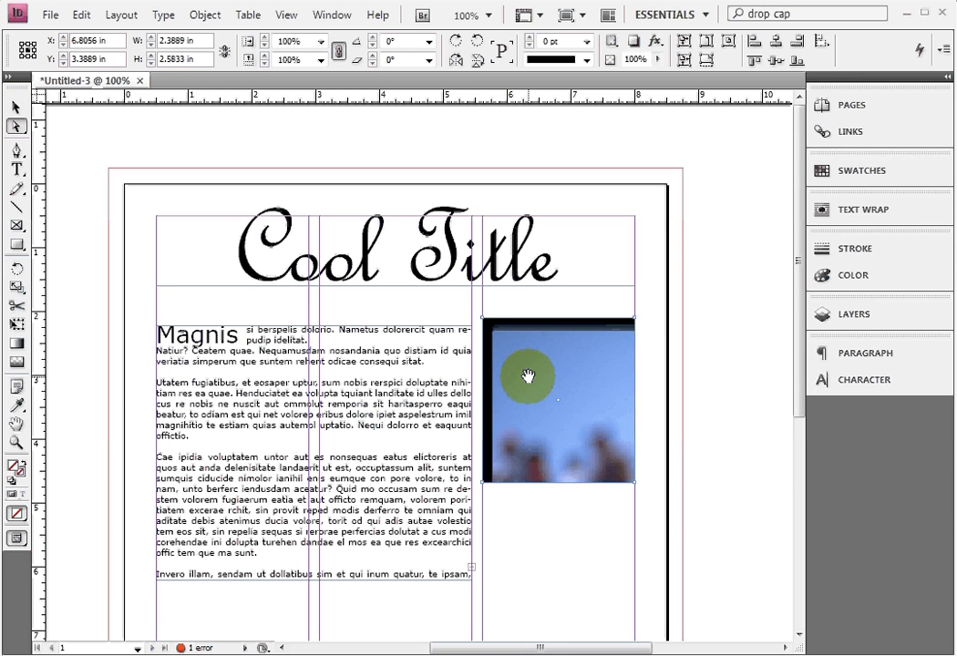
left_click(528, 376)
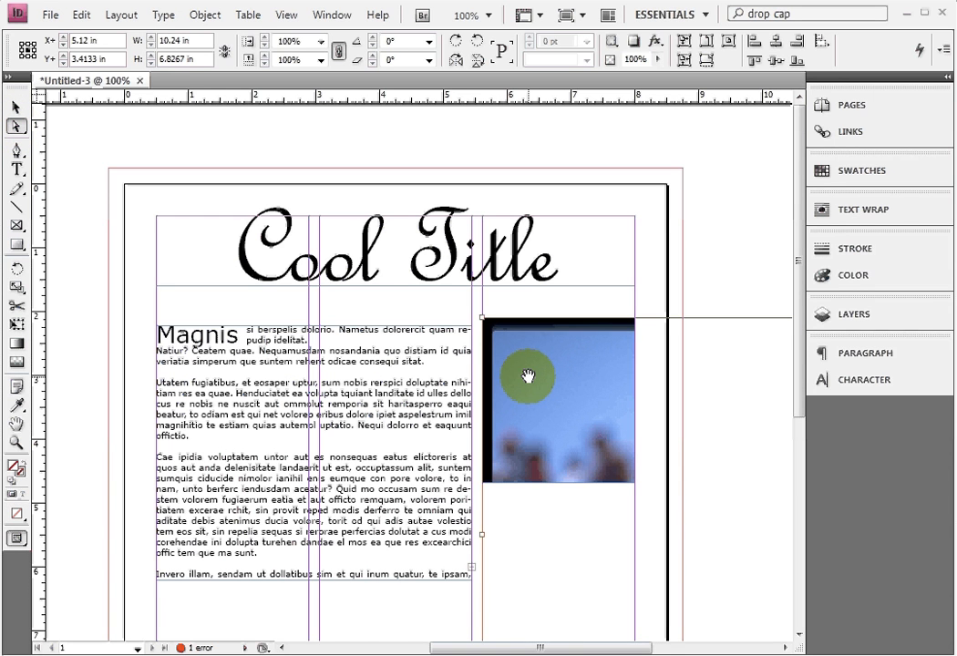
left_click_drag(528, 376, 590, 400)
scroll(620, 442, "down", 3)
scroll(572, 363, "up", 3)
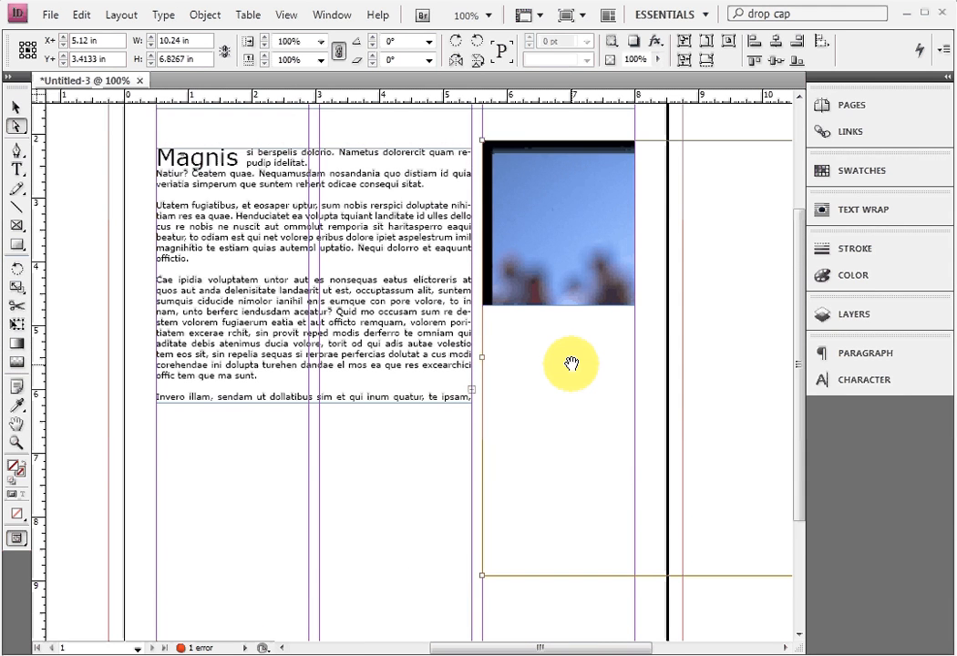
left_click_drag(588, 421, 586, 415)
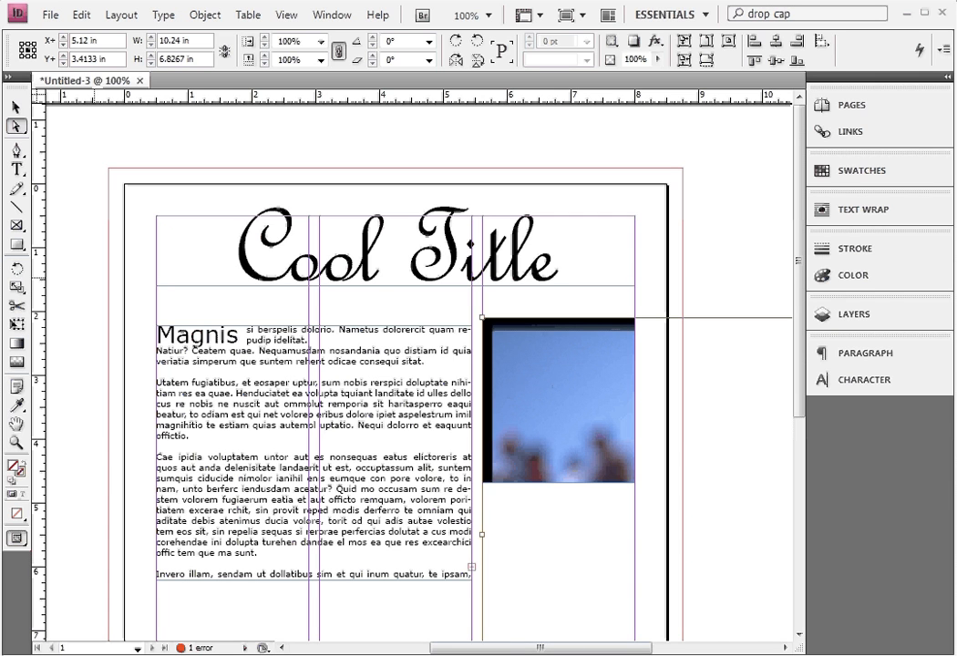
Reposition the image content within its third-column frame so the boy's face fills the visible area
left_click(17, 128)
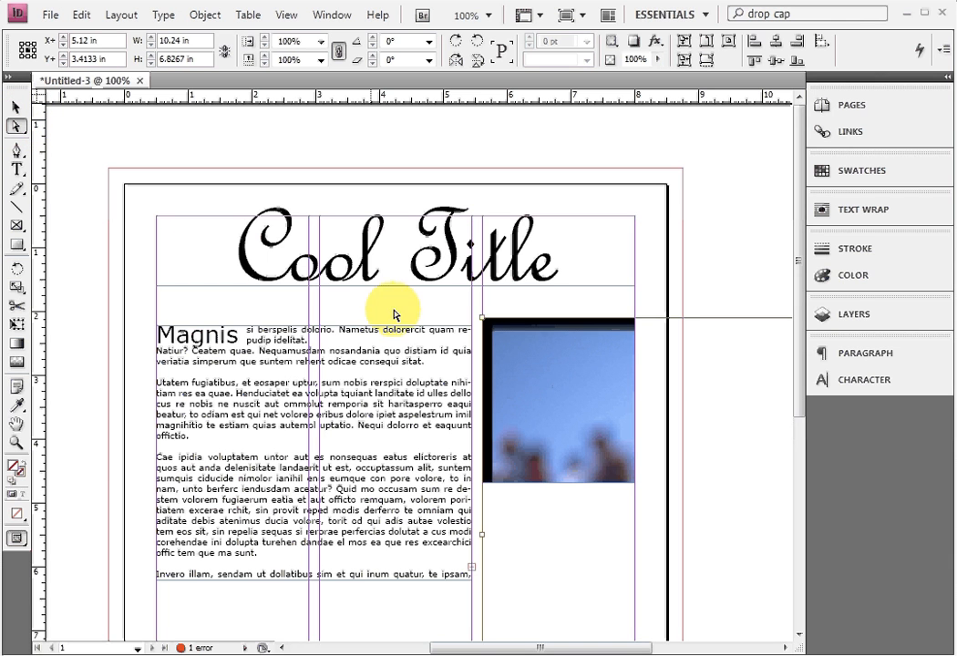
left_click(560, 385)
left_click_drag(571, 415, 596, 407)
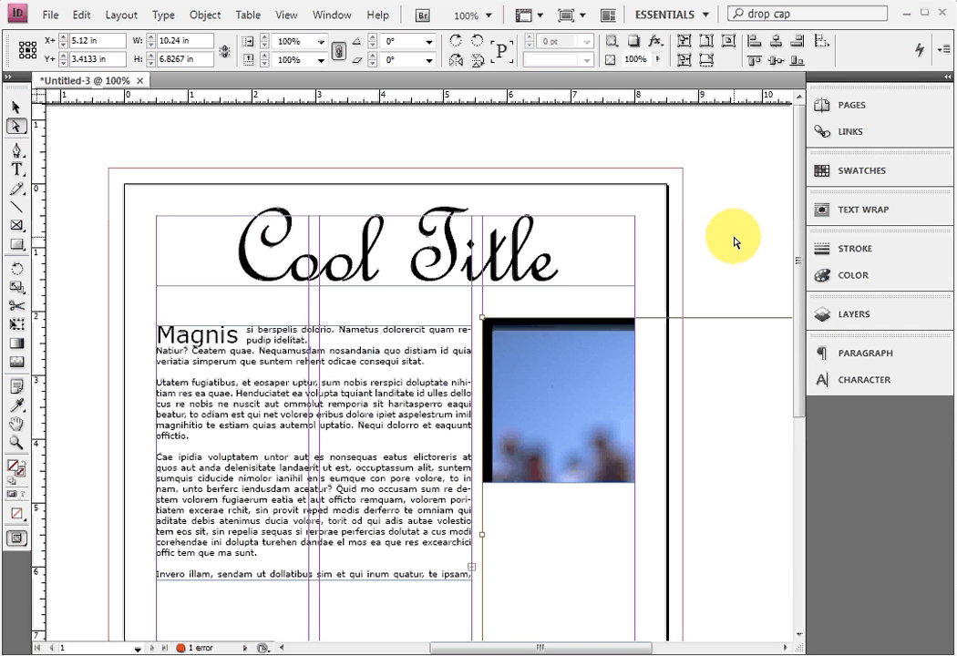
left_click(735, 242)
left_click_drag(583, 360, 388, 275)
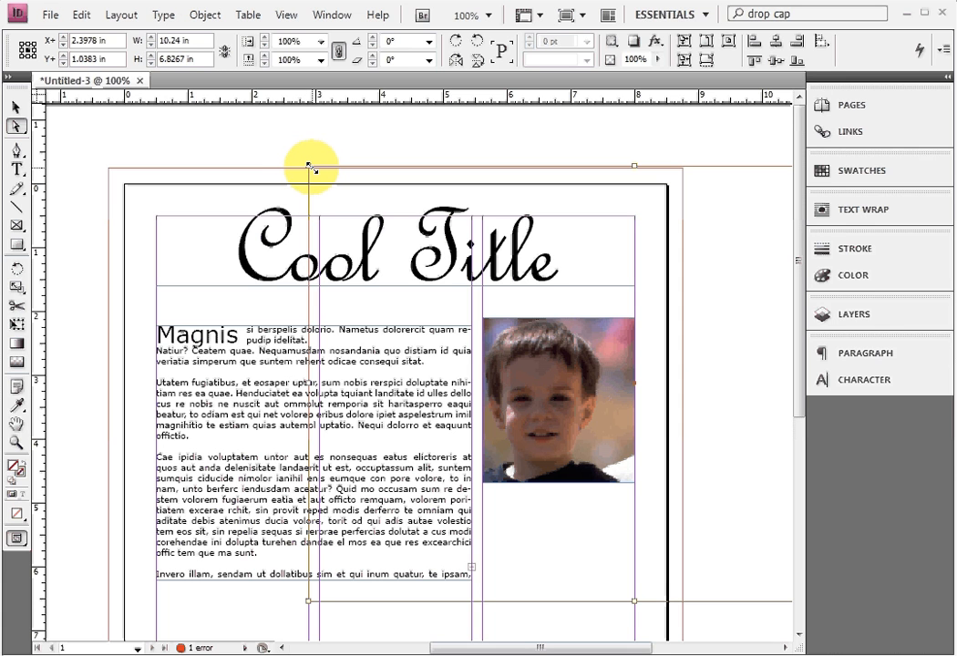
Try resizing the image content freely from its upper-left corner without keeping its proportions, and undo the resize
left_click_drag(311, 167, 349, 419)
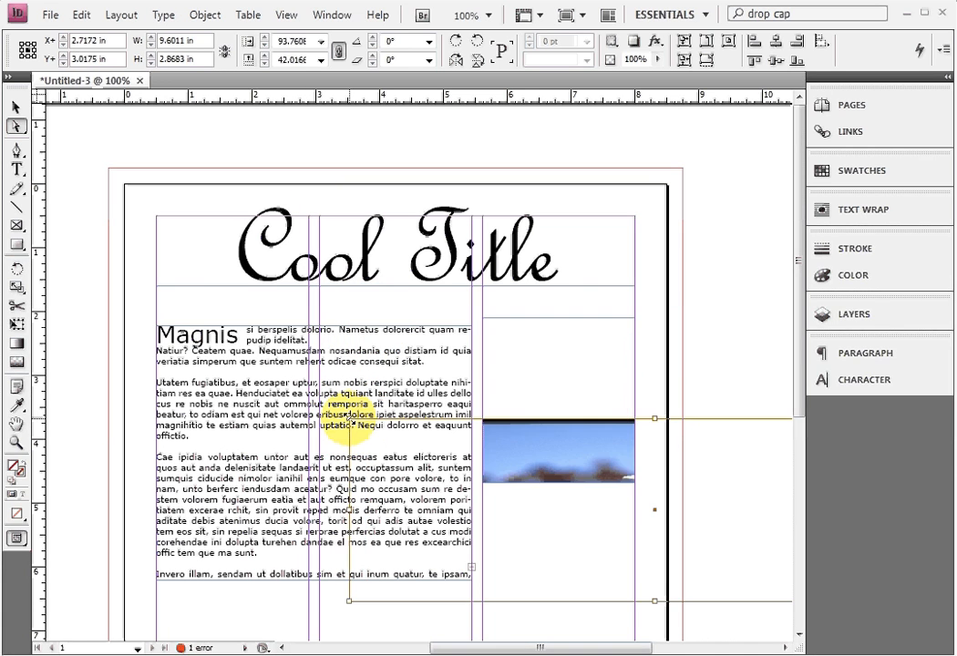
key("ctrl+z")
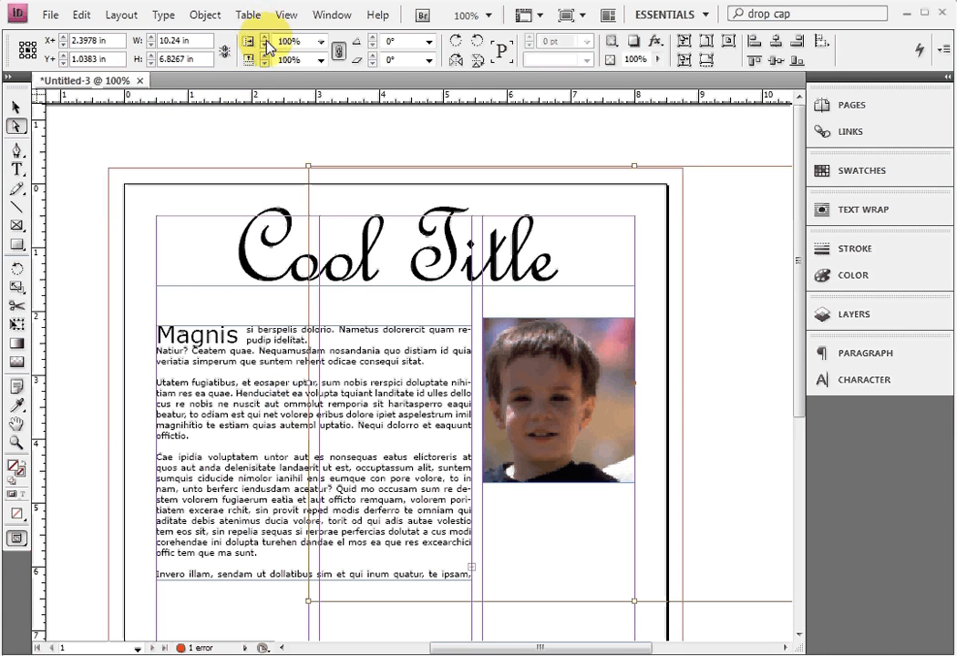
Scale the image content to 50% and then 25%, and move it so it spans the frame's width
left_click(321, 42)
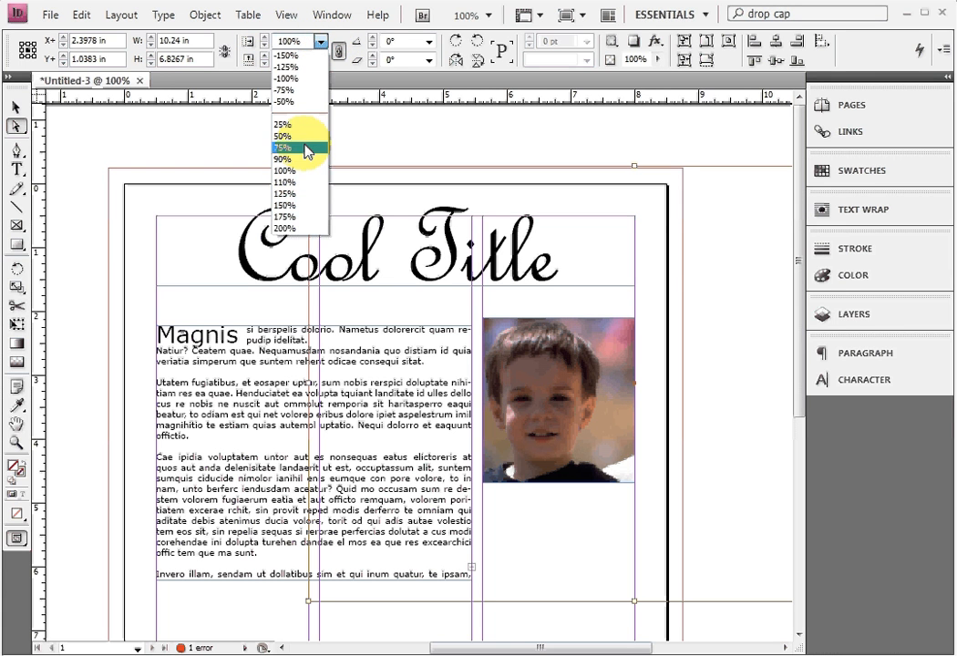
left_click(308, 136)
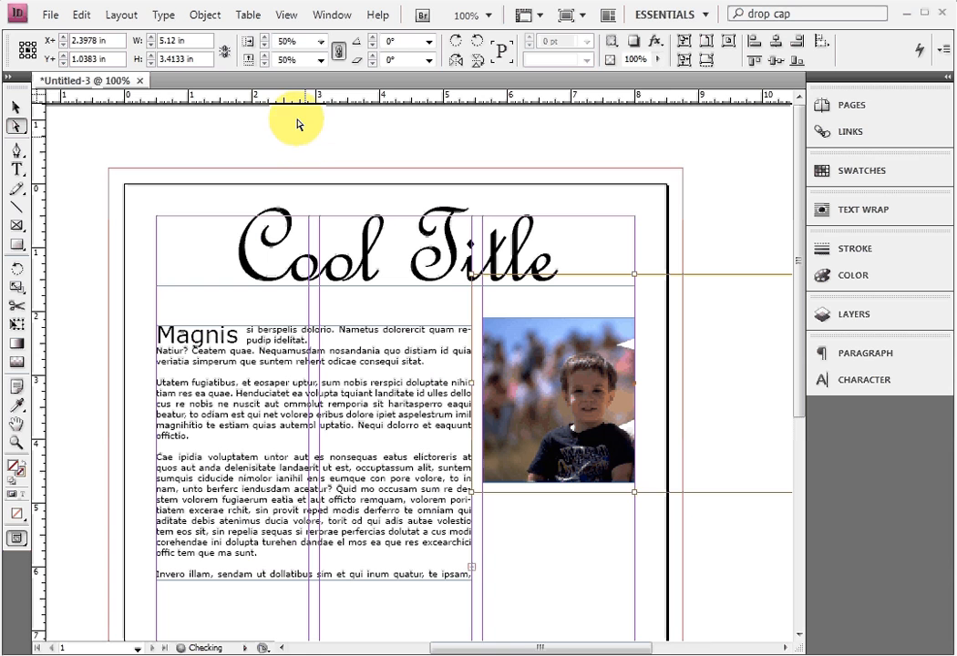
left_click(320, 42)
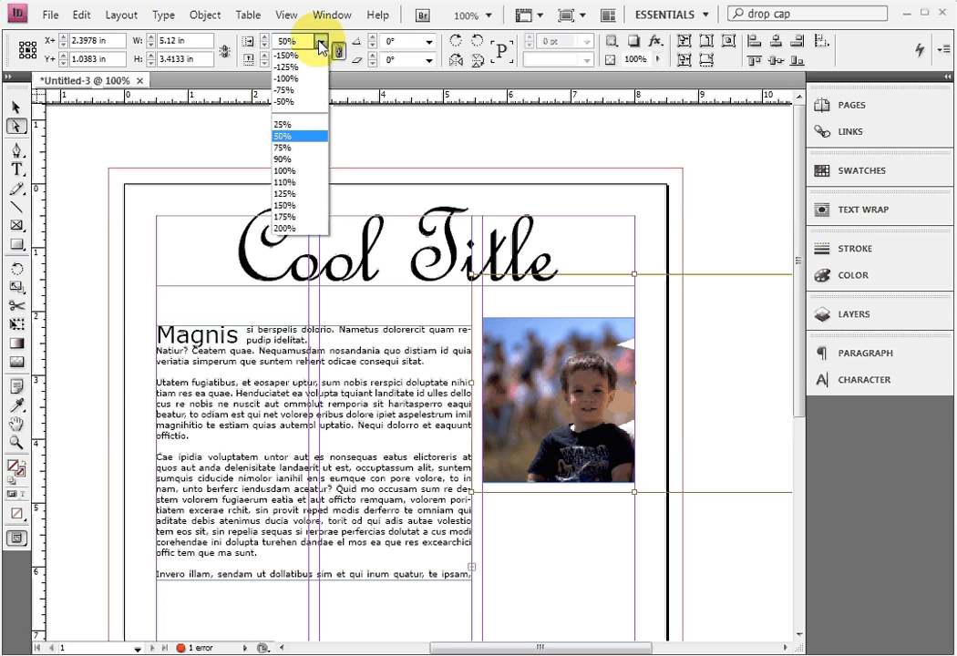
left_click(305, 125)
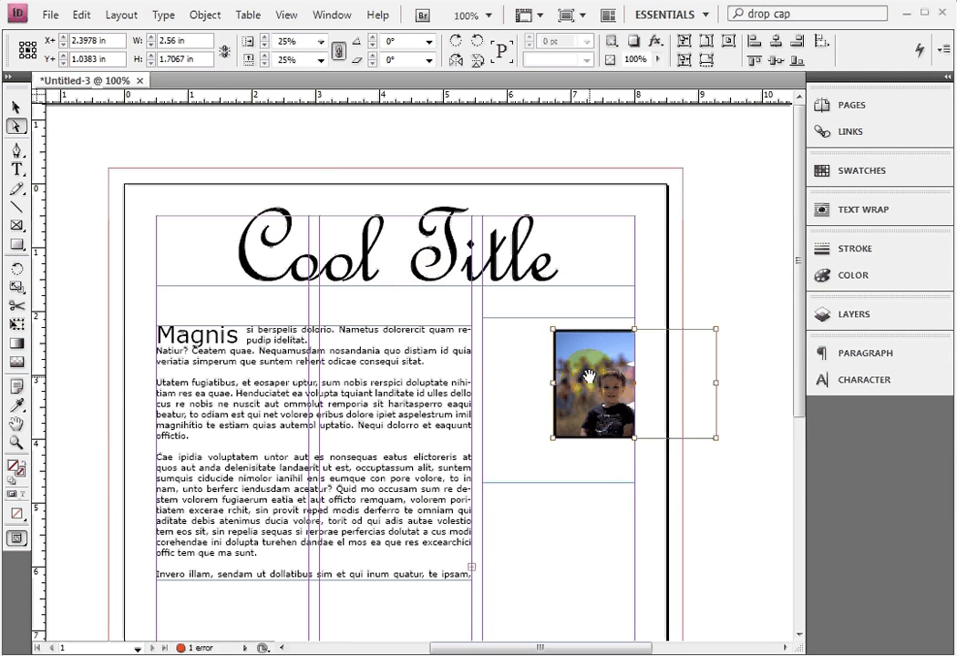
left_click_drag(572, 381, 546, 453)
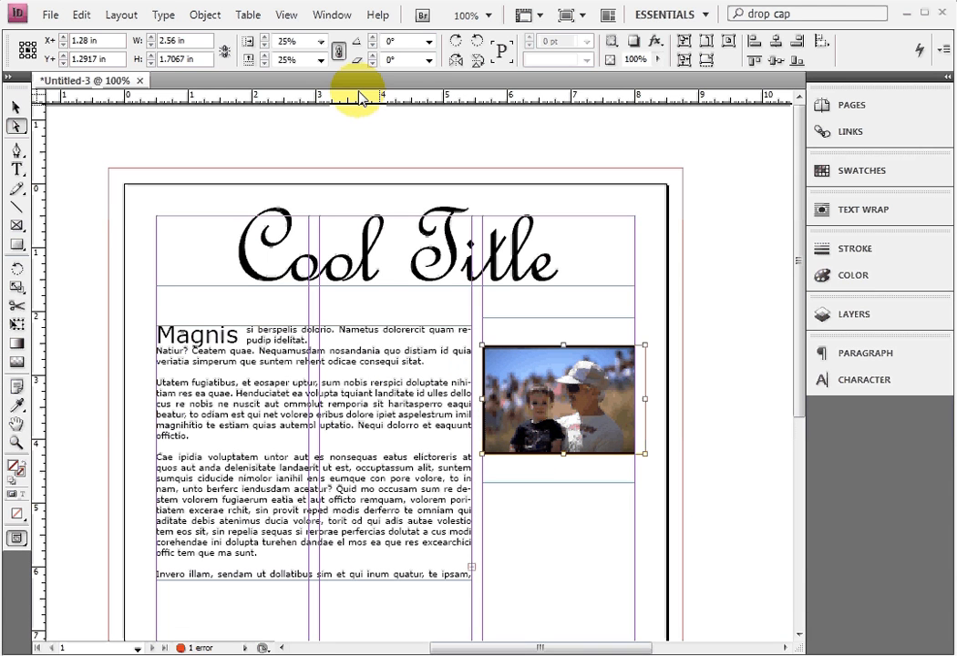
Scale the image content to 100%, 75% and finally 50%, and shift it slightly down and right inside its frame
left_click(321, 42)
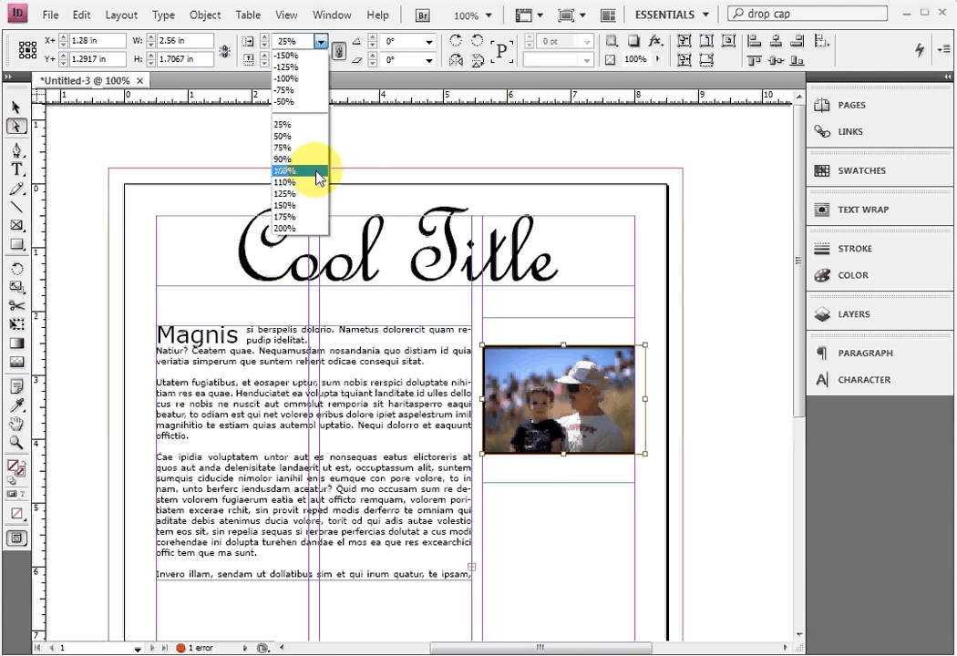
left_click(319, 172)
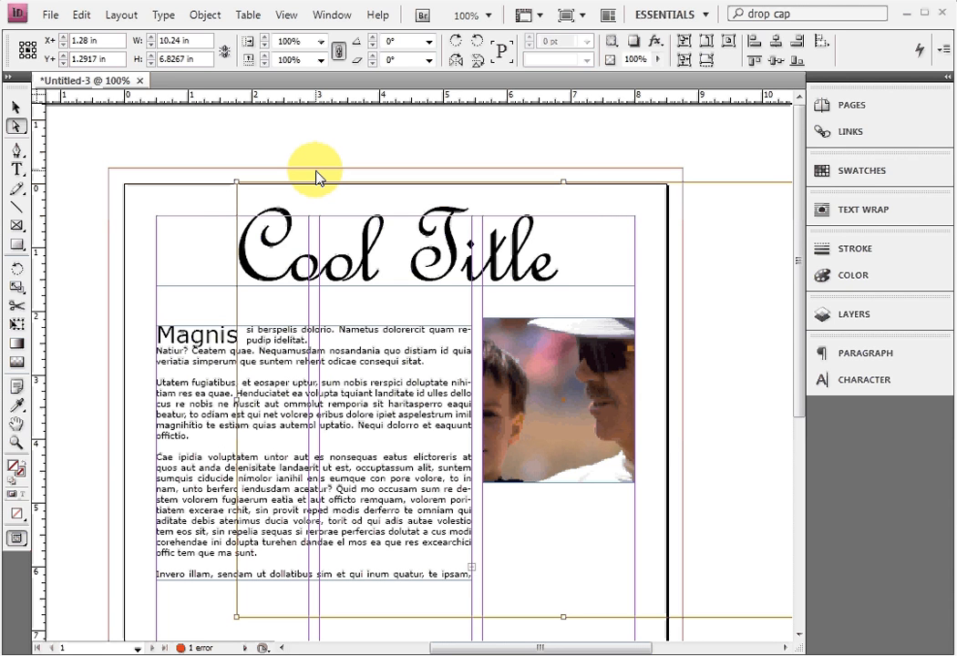
left_click(321, 42)
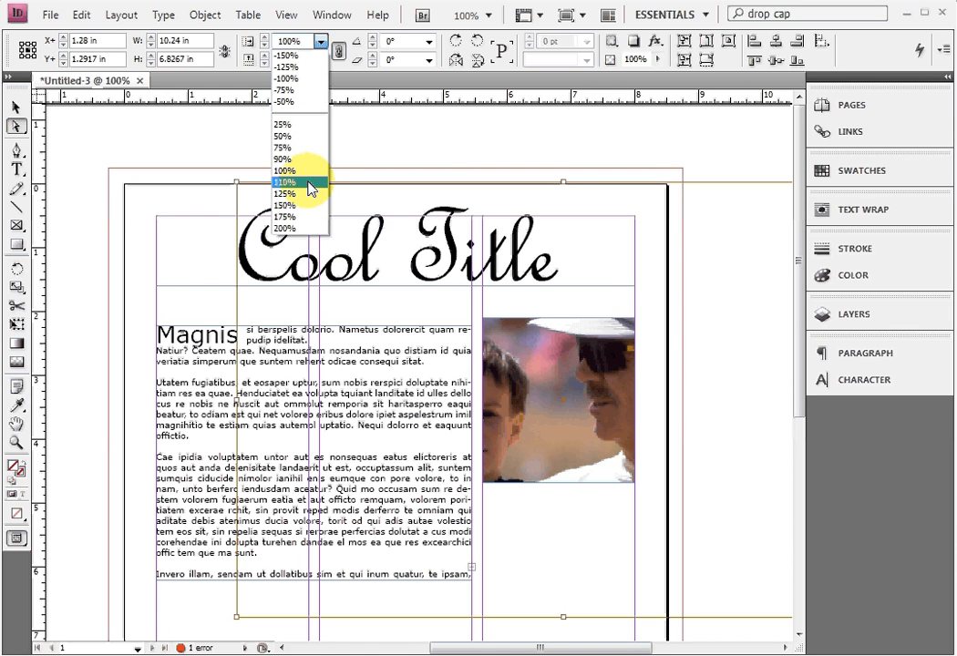
left_click(307, 147)
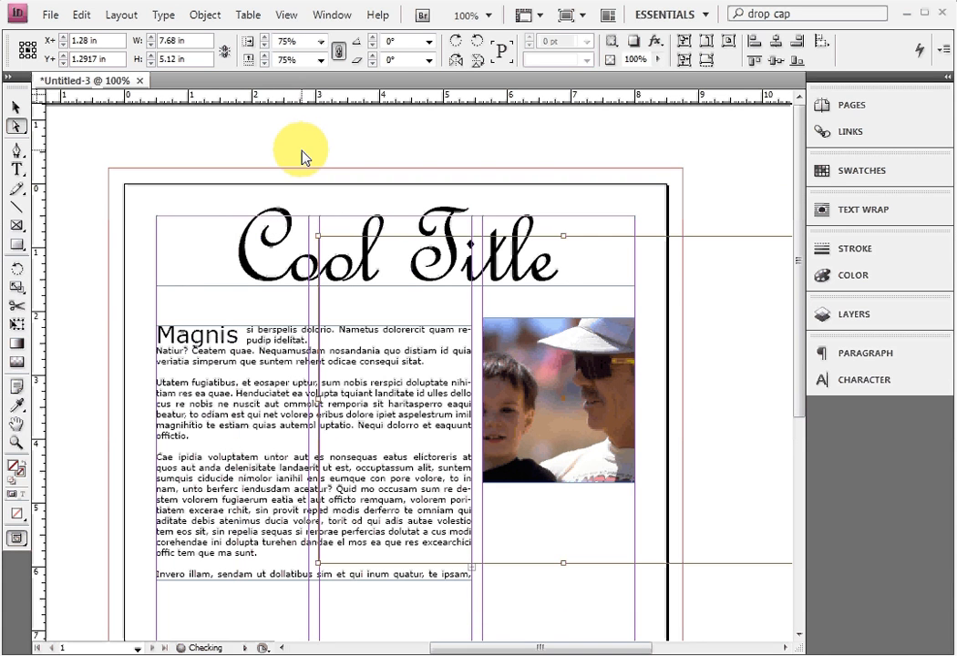
left_click(321, 42)
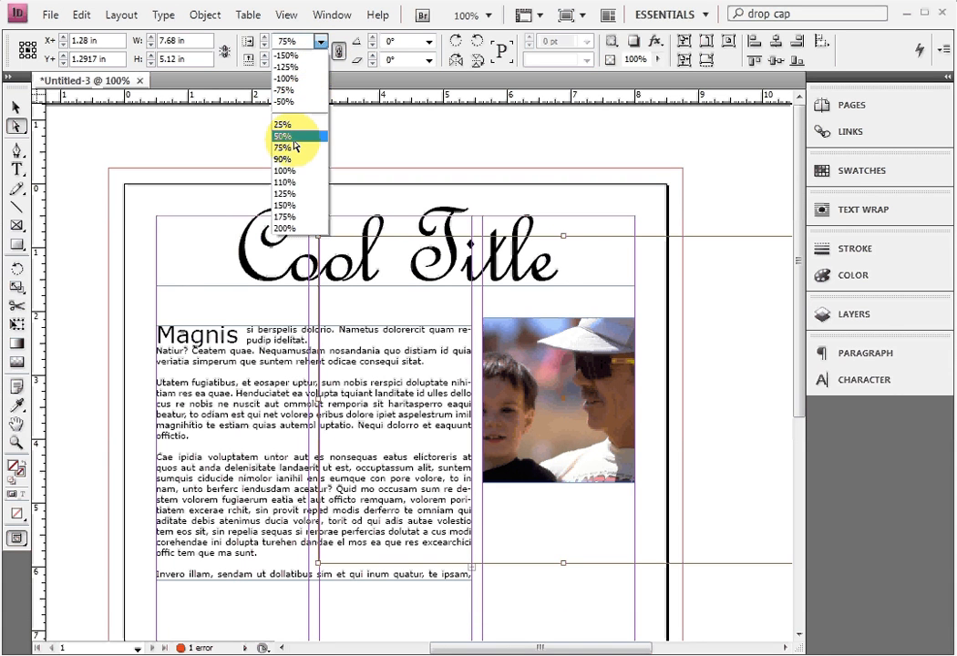
left_click(294, 137)
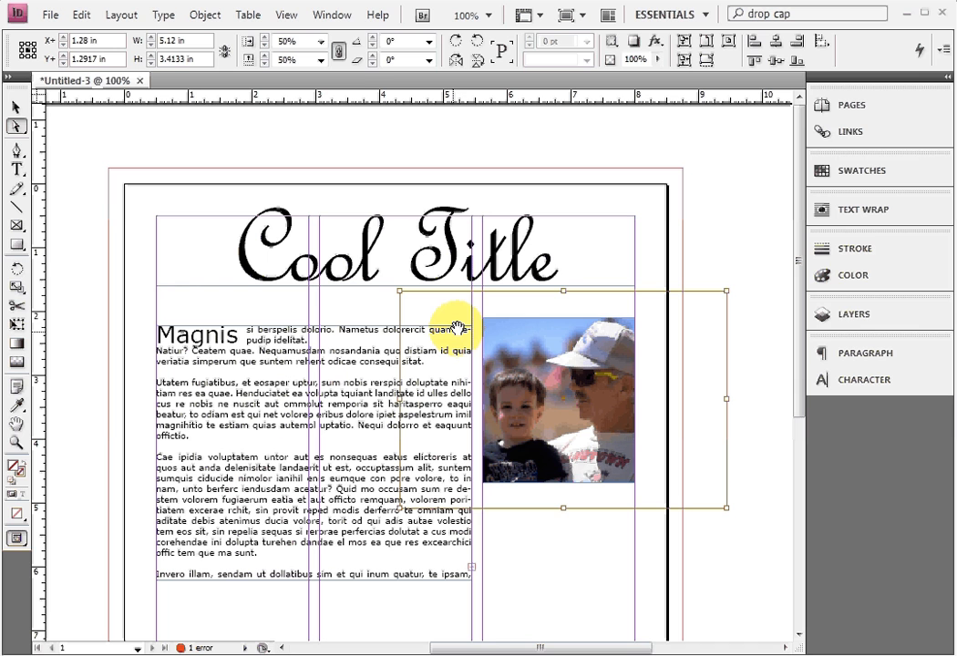
mouse_move(584, 391)
left_mouse_down()
mouse_move(572, 401)
mouse_move(599, 404)
left_mouse_up()
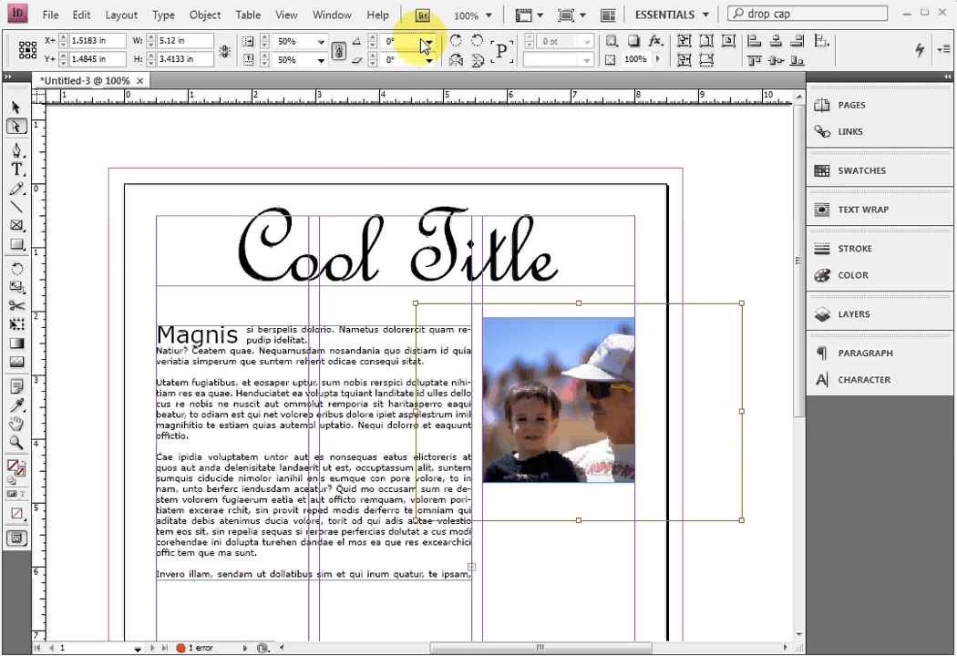
Rotate the image content by 60°, reposition it within the frame, and set its rotation back to 0°
left_click(427, 43)
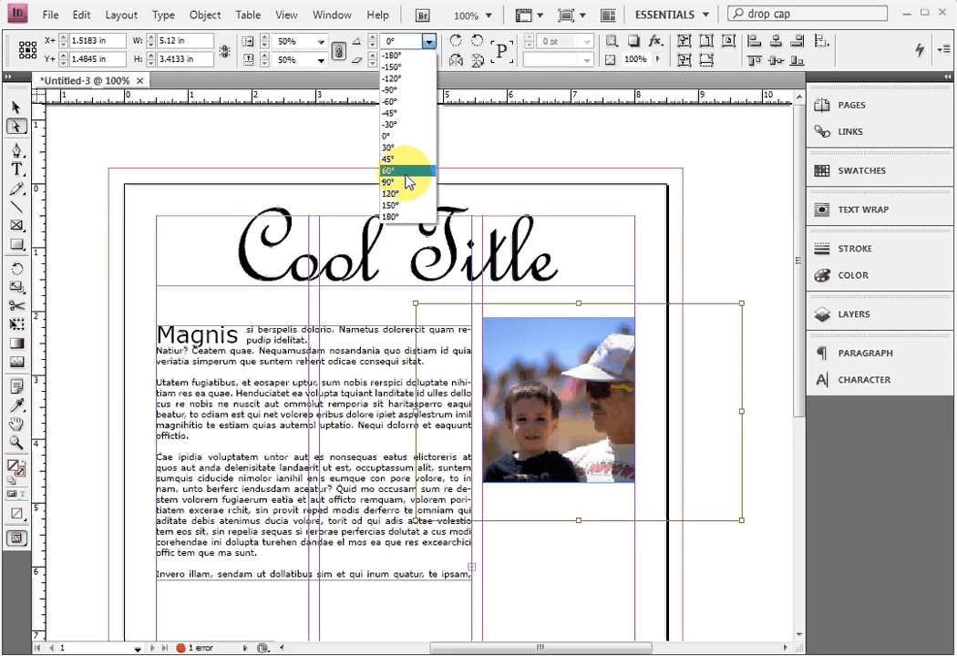
left_click(405, 171)
left_click_drag(585, 429, 571, 420)
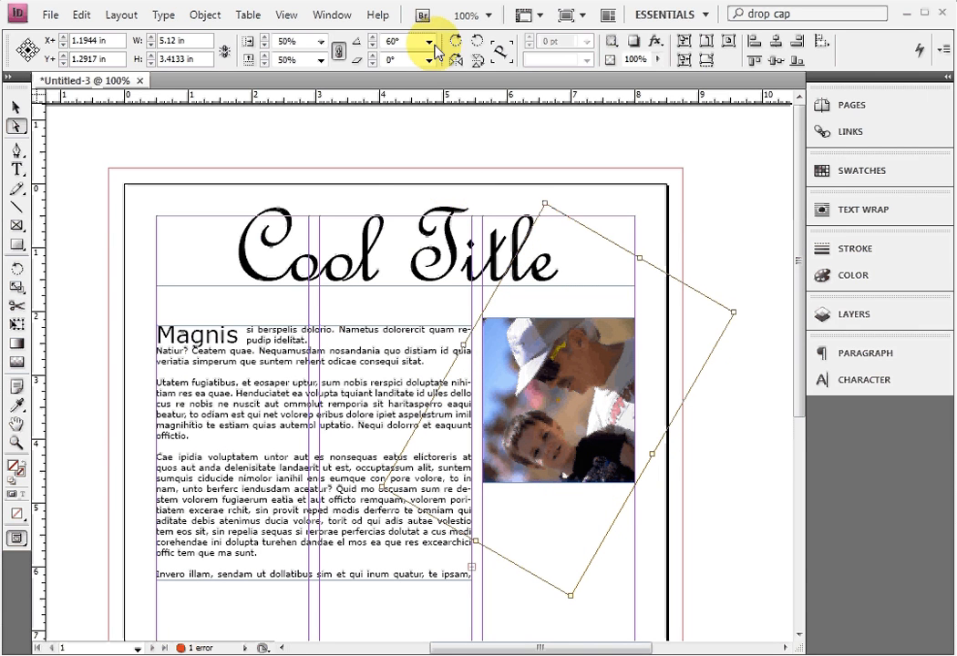
left_click(429, 41)
left_click(434, 124)
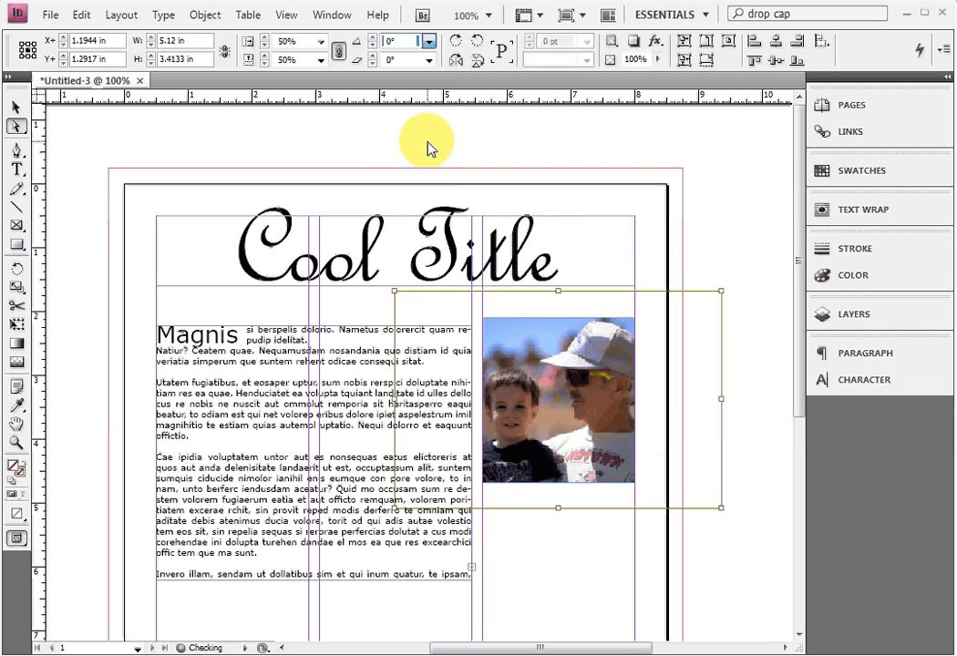
Try shearing the image content by 20° and undo the shear
left_click(429, 60)
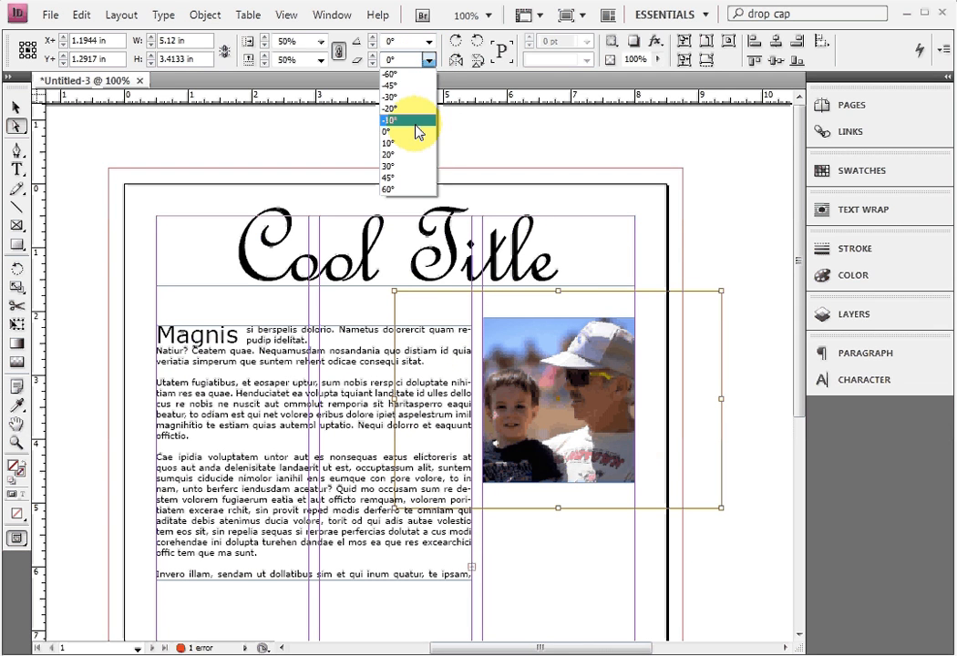
left_click(417, 128)
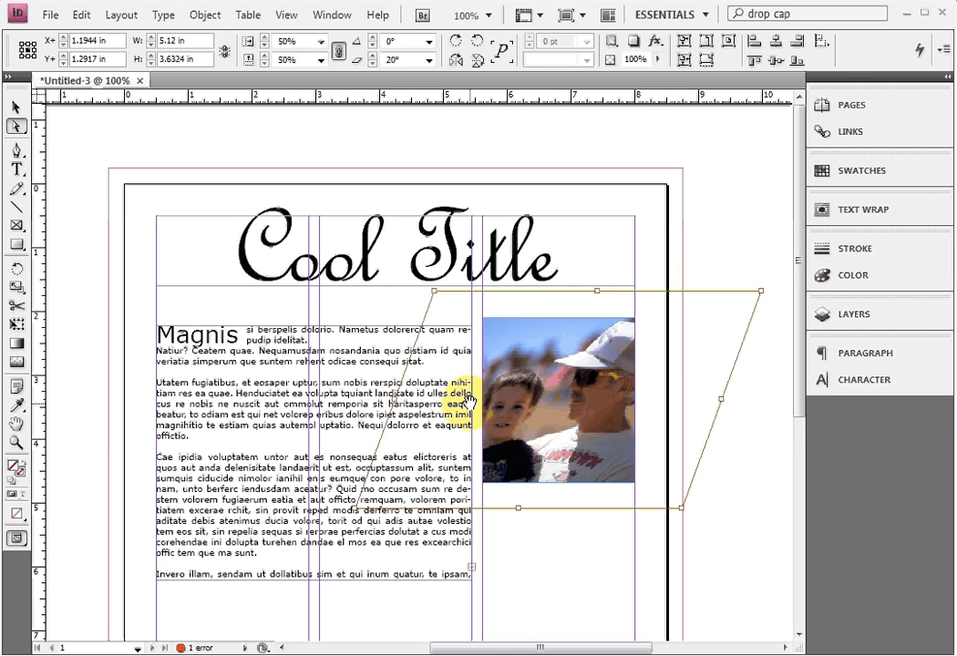
key("ctrl+z")
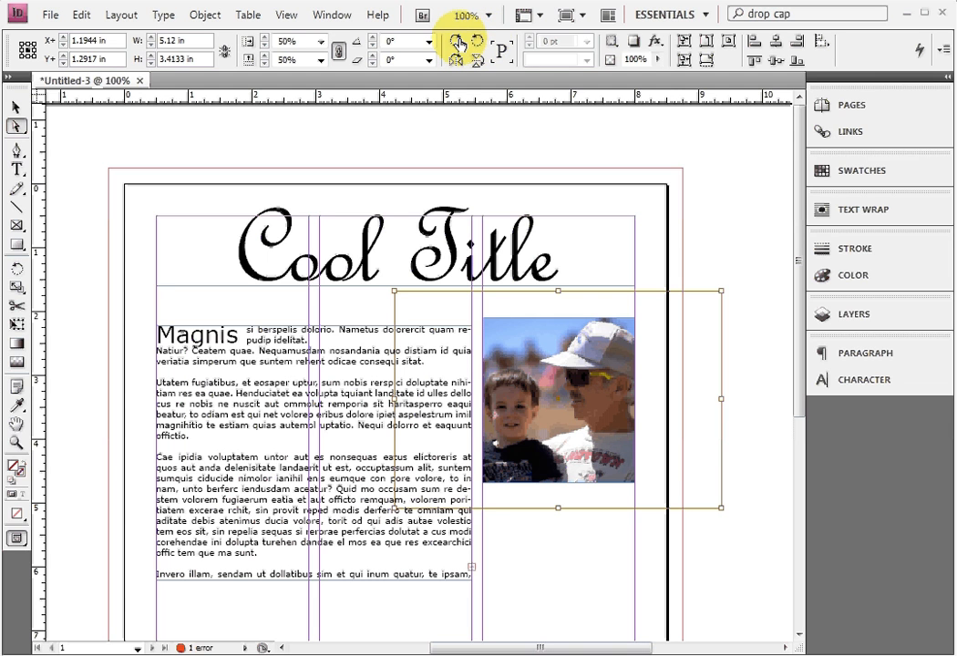
Rotate the image content clockwise in repeated 90° turns until it is upright again
left_click(456, 42)
left_click(455, 42)
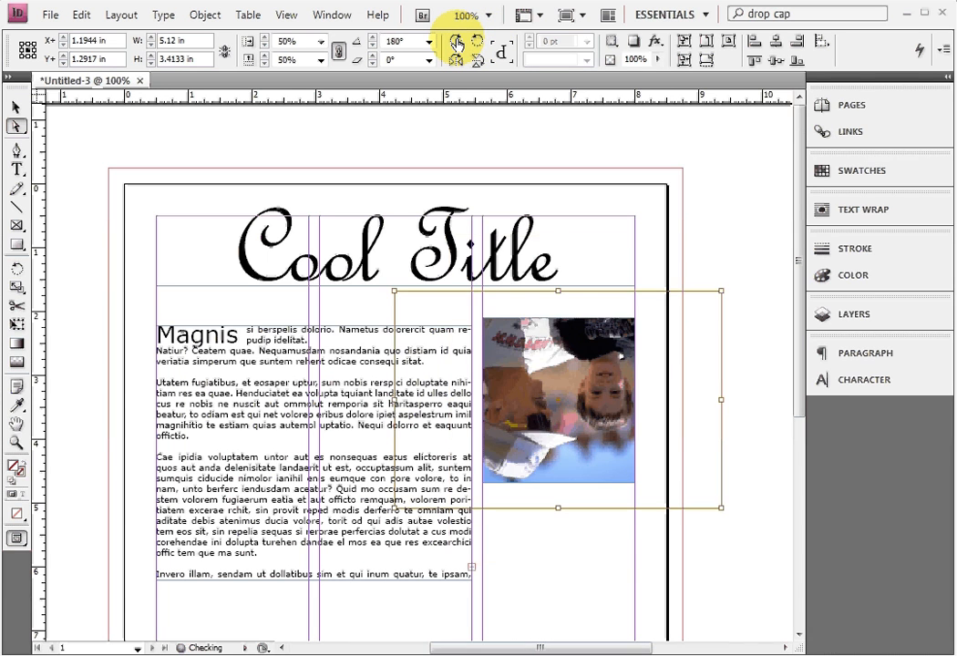
left_click(455, 42)
left_click(456, 42)
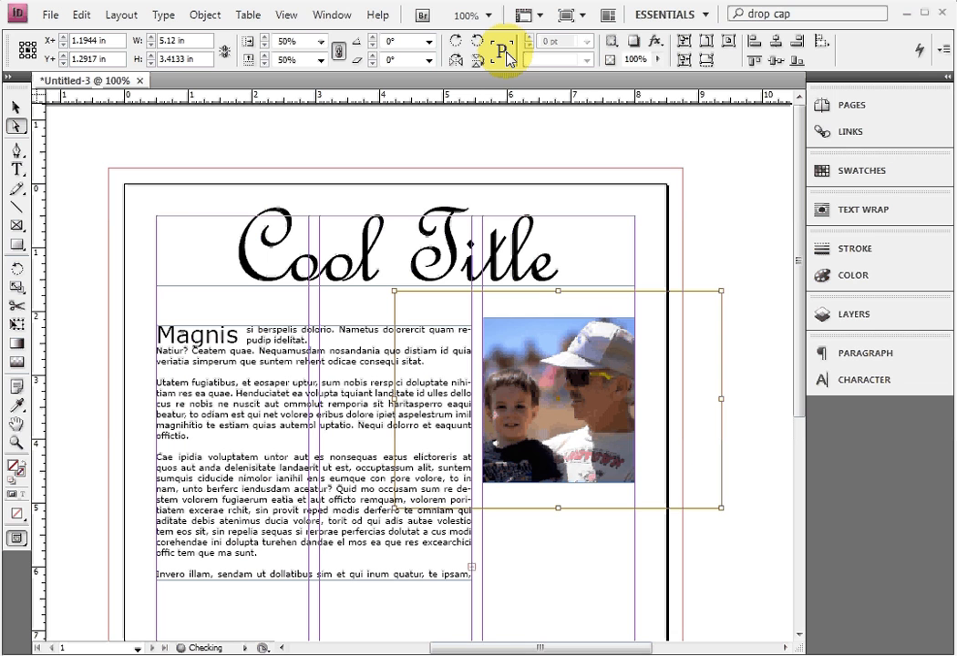
left_click(456, 43)
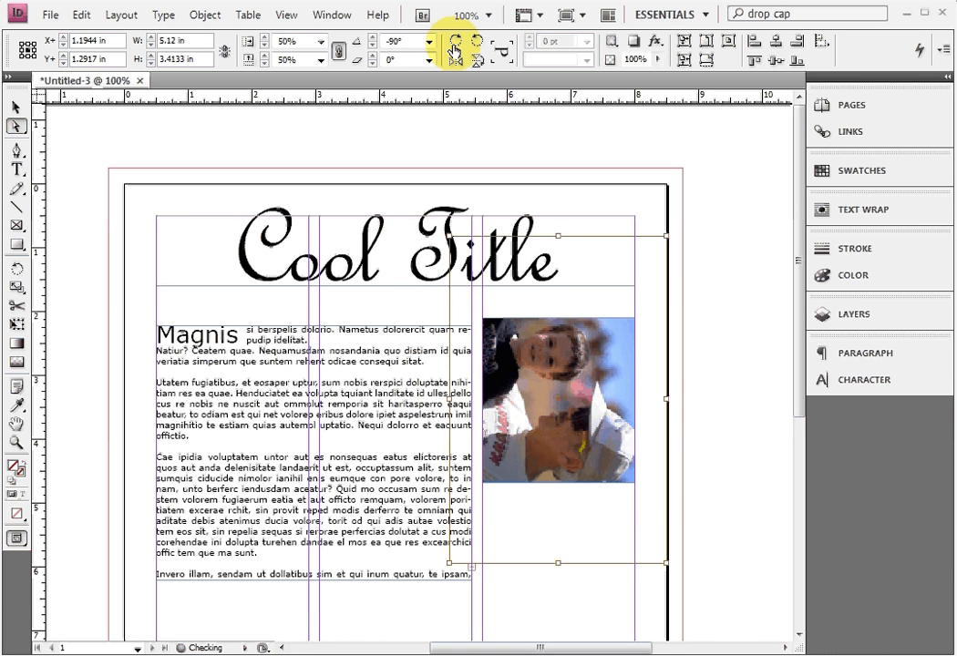
left_click(454, 43)
left_click(454, 43)
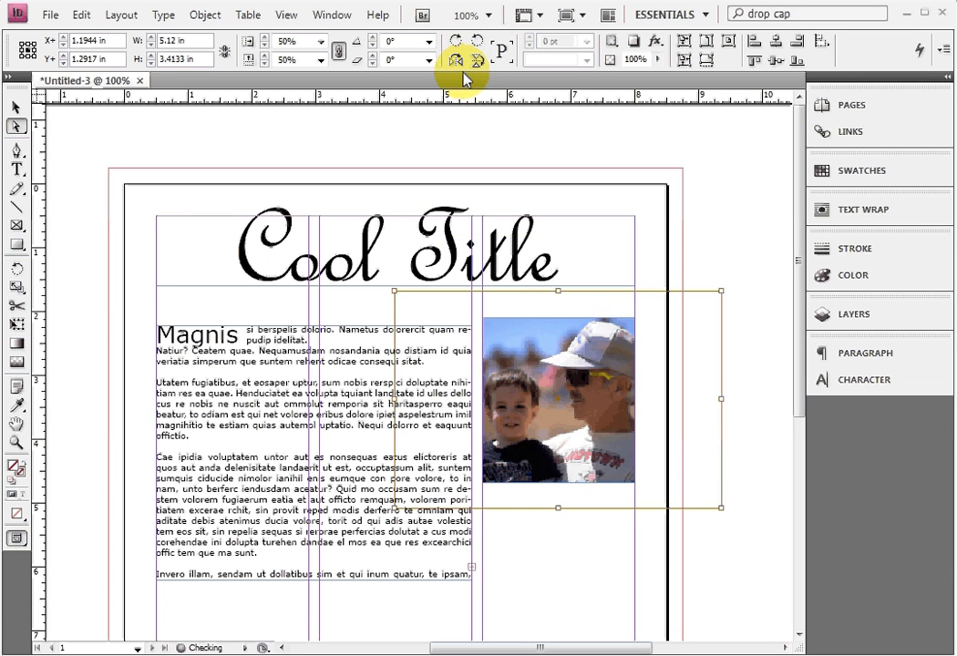
Flip the image content horizontally back and forth several times, ending in its original orientation
left_click(456, 60)
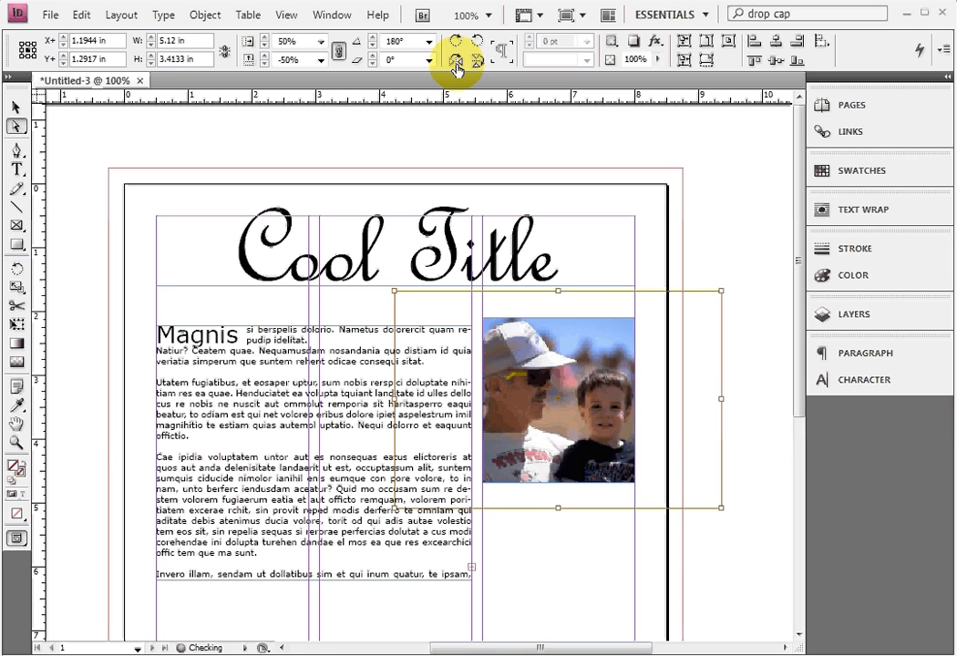
left_click(456, 61)
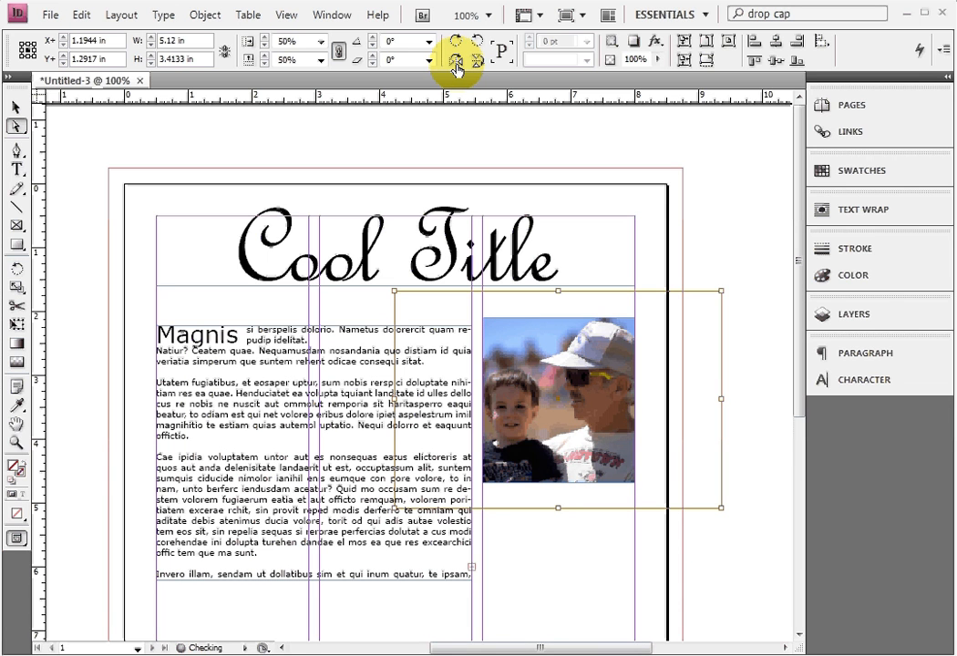
left_click(455, 60)
left_click(456, 60)
left_click(456, 60)
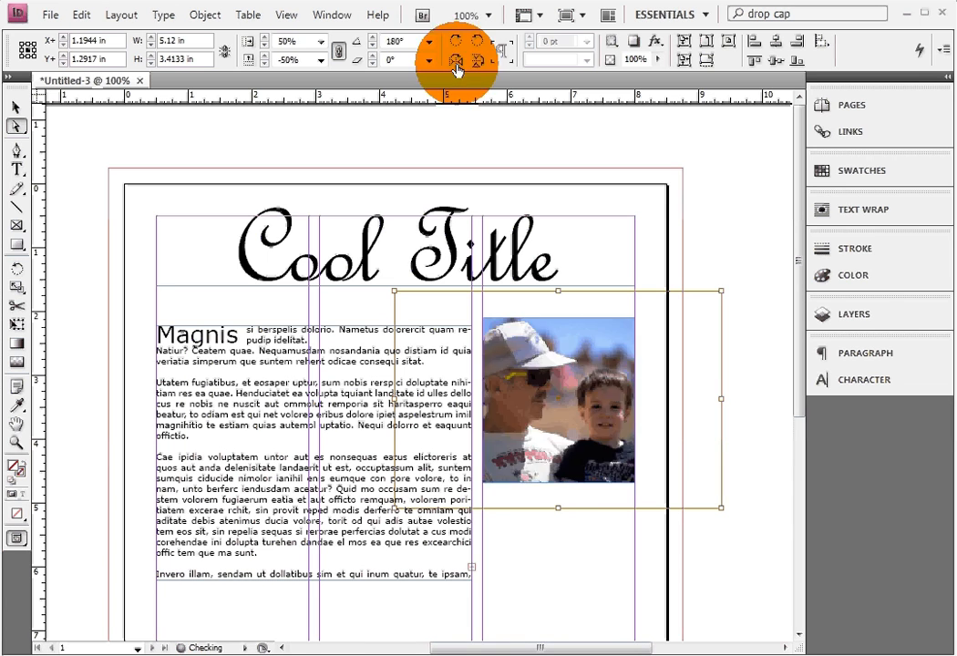
left_click(456, 60)
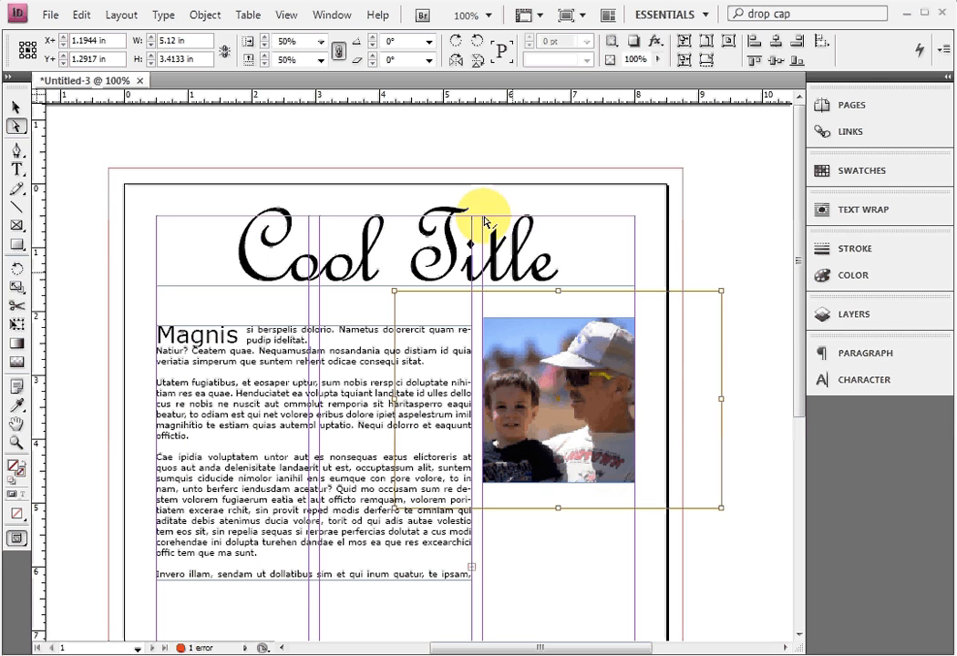
left_click(461, 61)
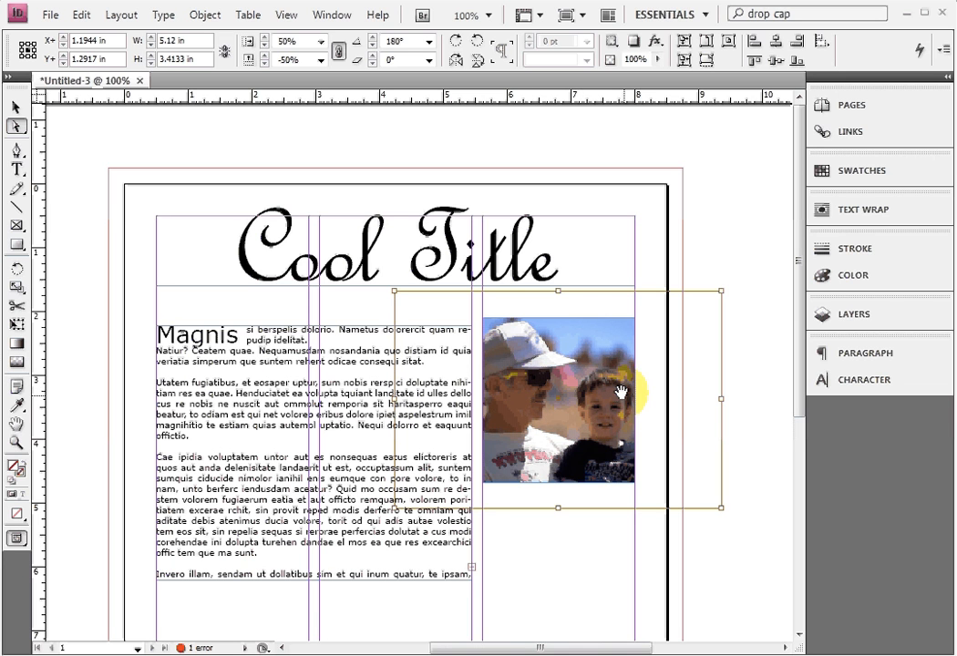
left_click(455, 62)
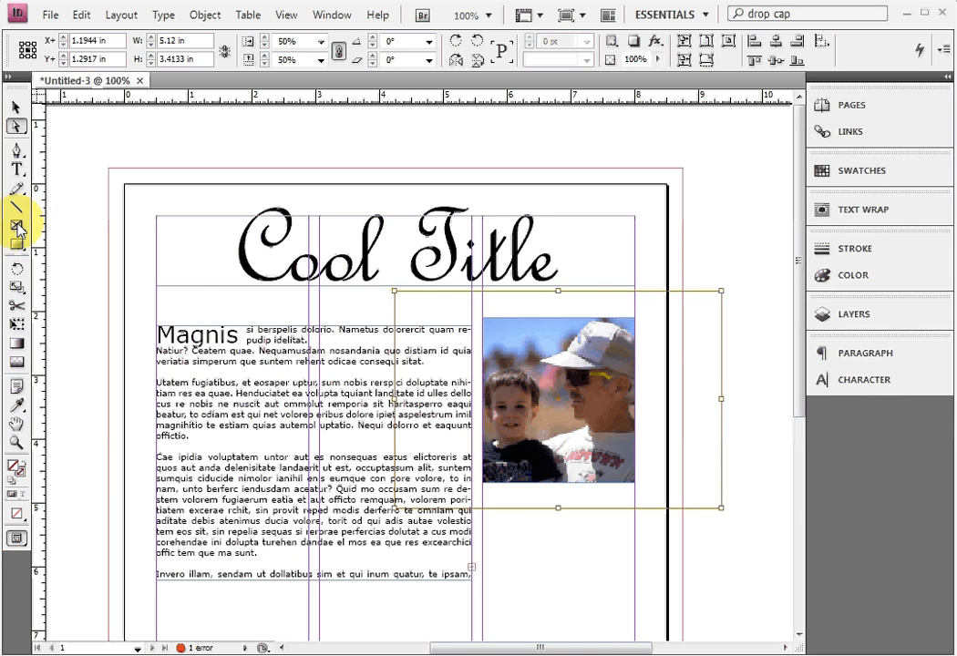
Try fitting the image content to its frame and undo the fitting
left_click(682, 44)
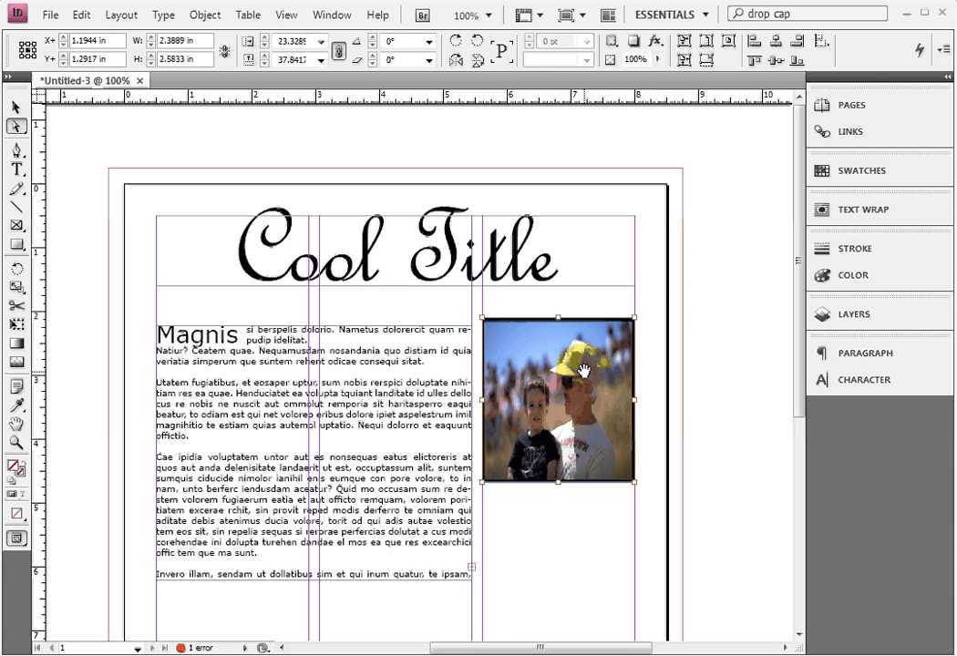
left_click(584, 370)
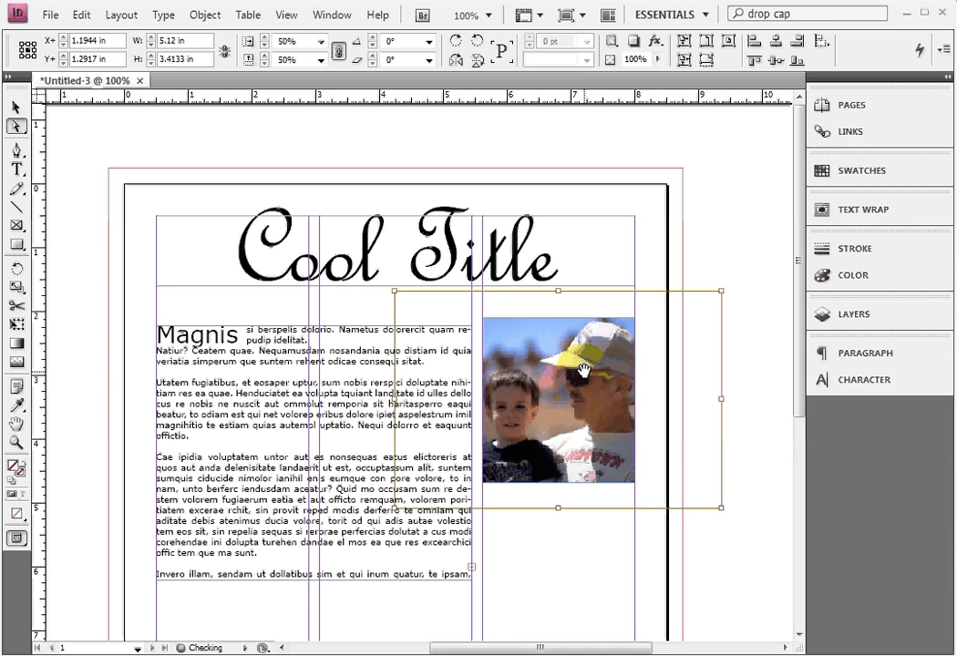
Try fitting the picture frame to its full image content and undo the fitting
left_click(667, 255)
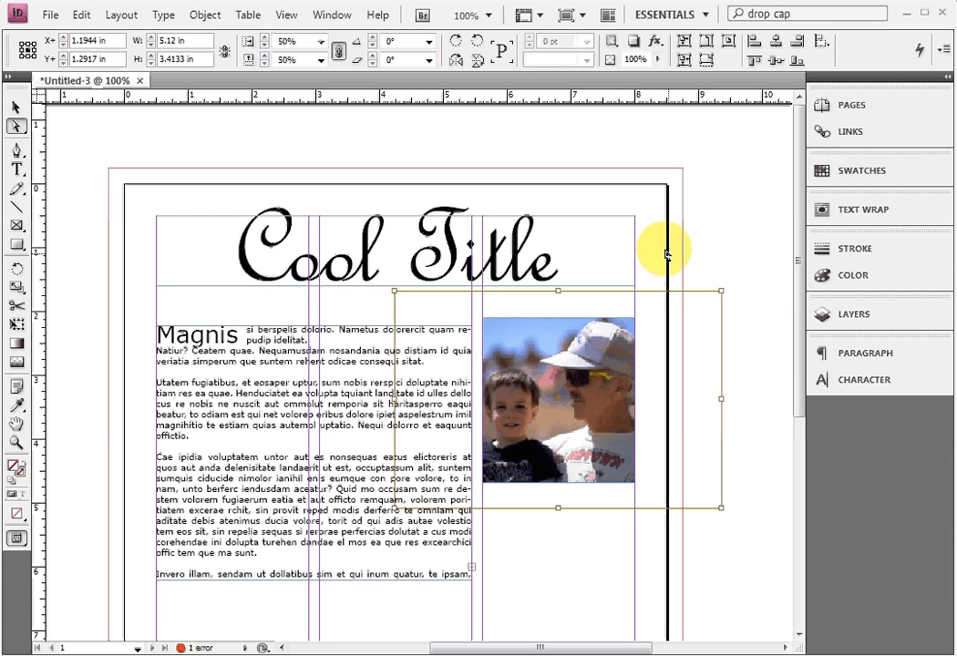
left_click(684, 61)
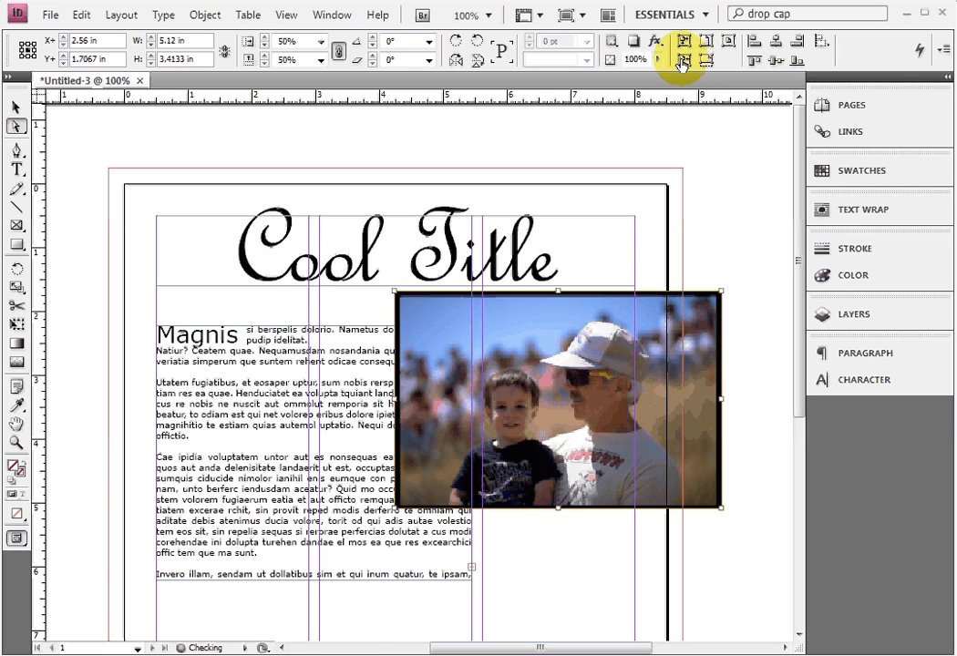
left_click(420, 338)
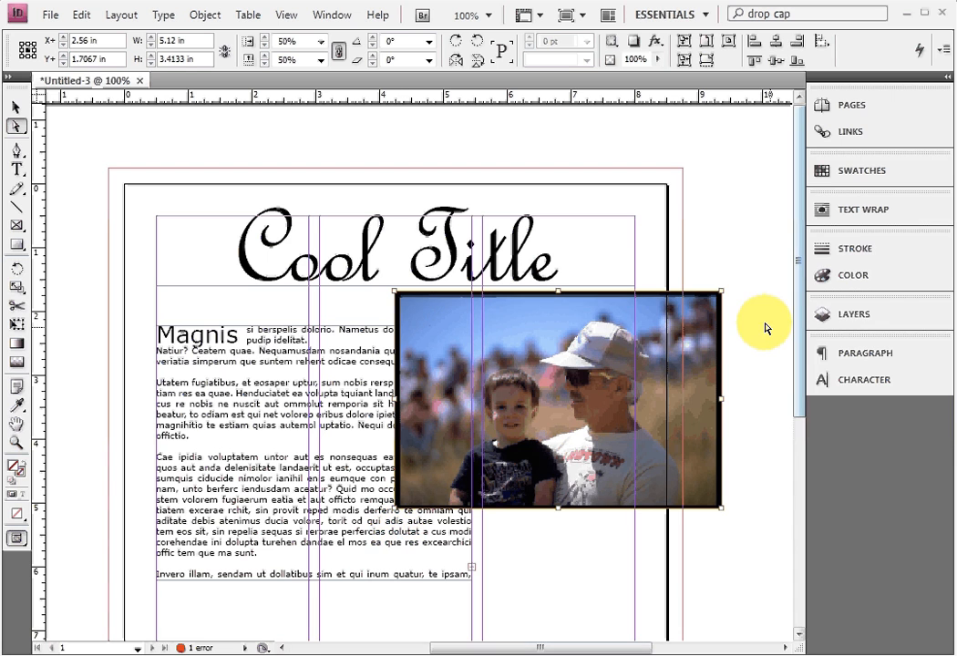
left_click(653, 493)
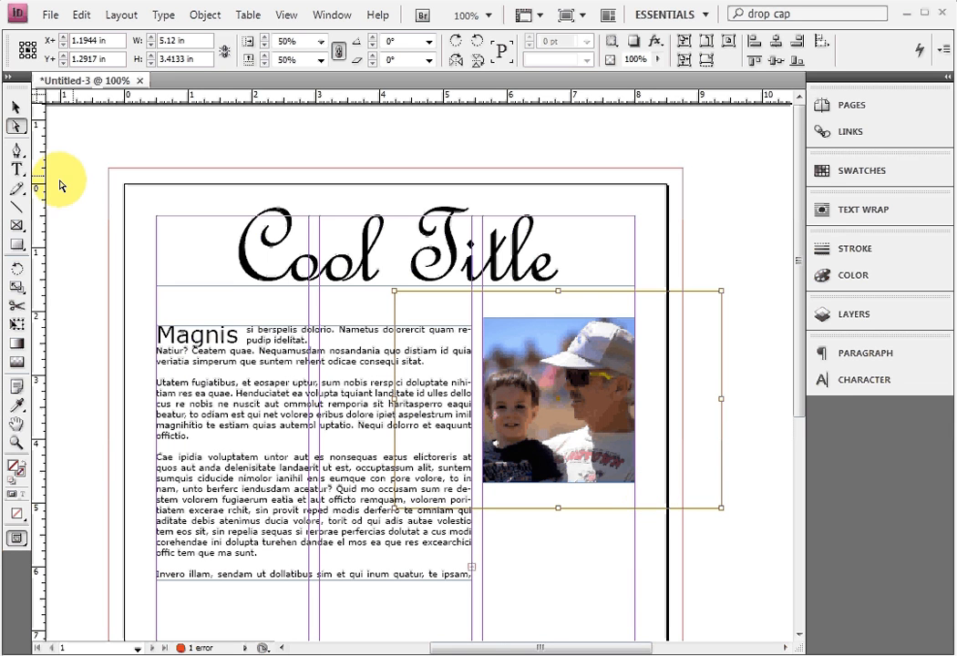
Alternate the image between fitting the content proportionally and filling the frame proportionally, ending with it filled and centered
key("v")
left_click(728, 43)
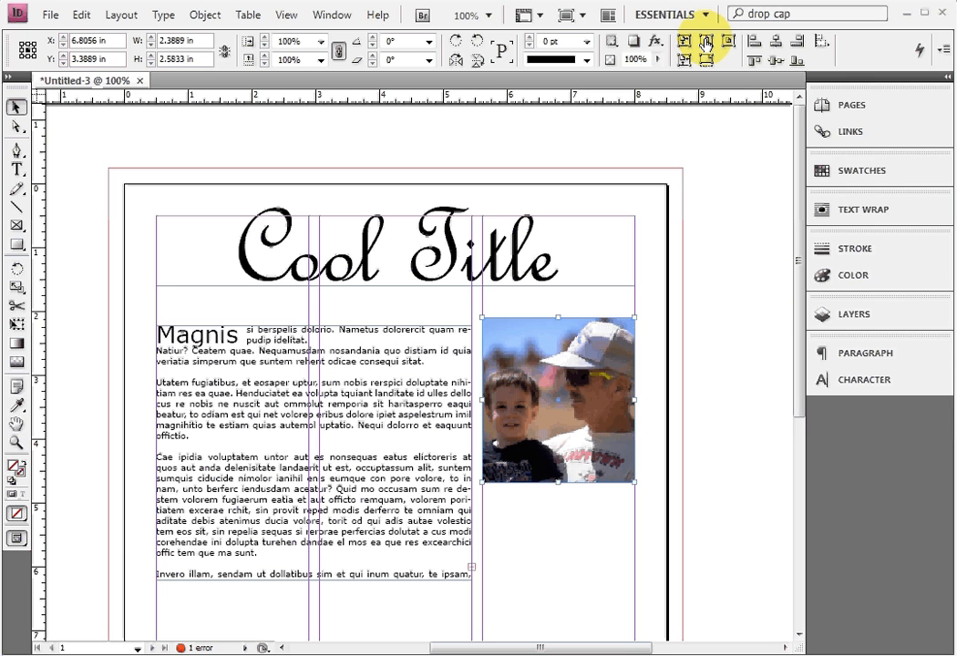
left_click(705, 43)
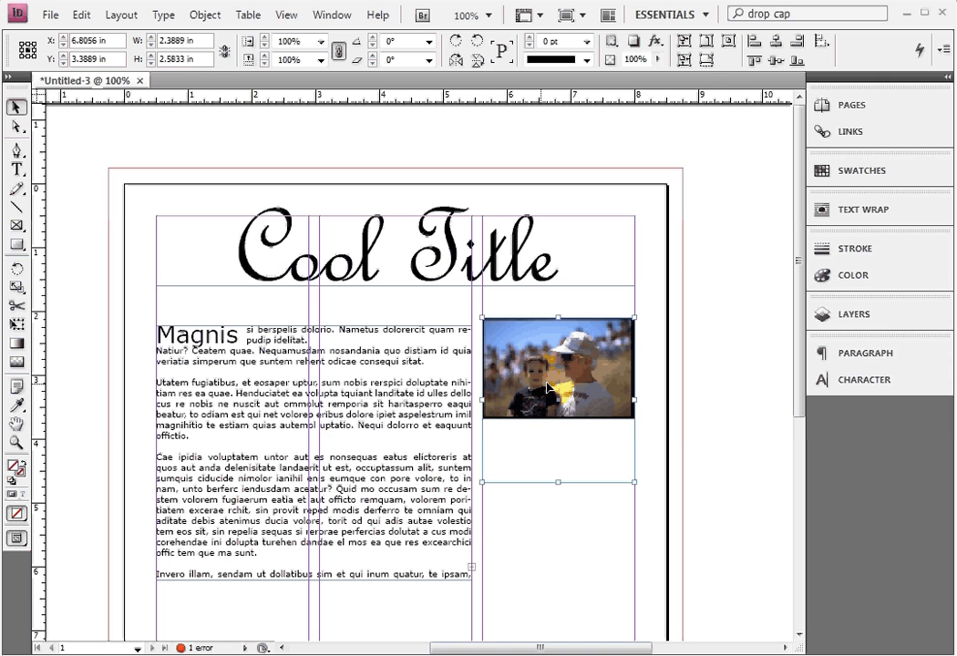
left_click(708, 62)
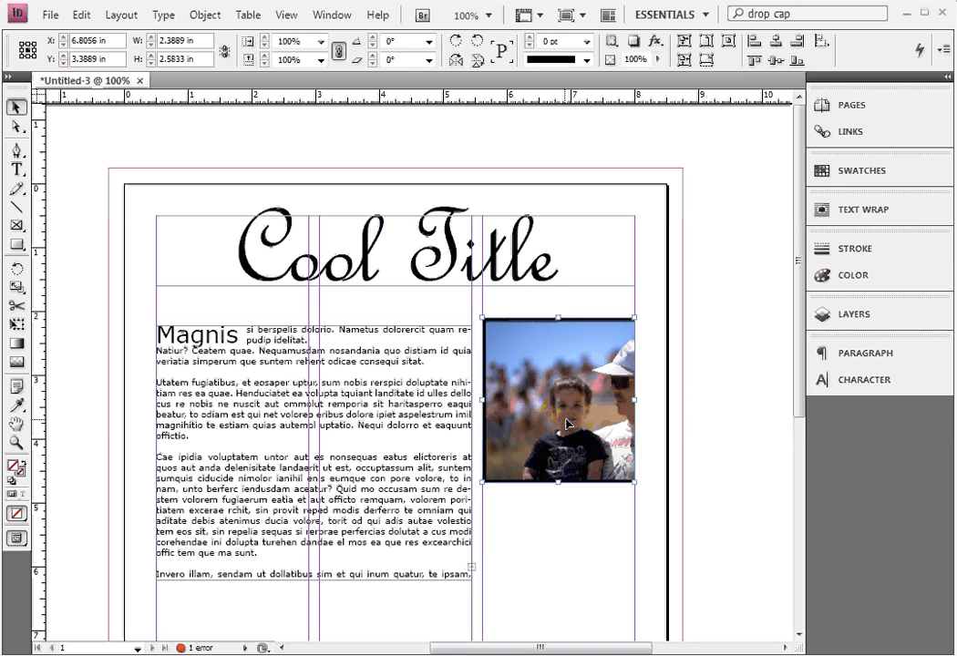
left_click(707, 43)
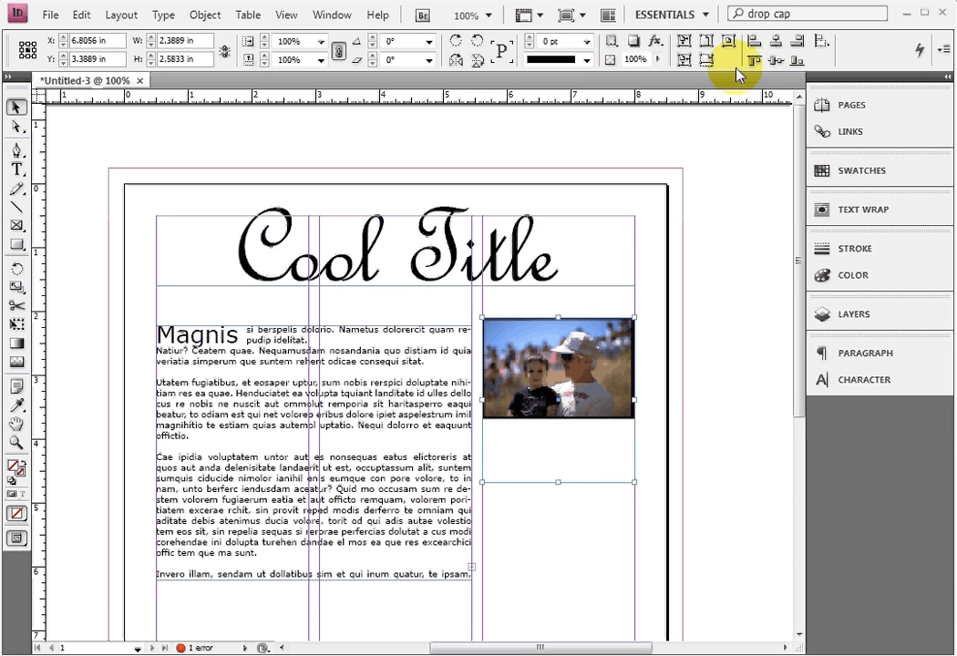
left_click(704, 60)
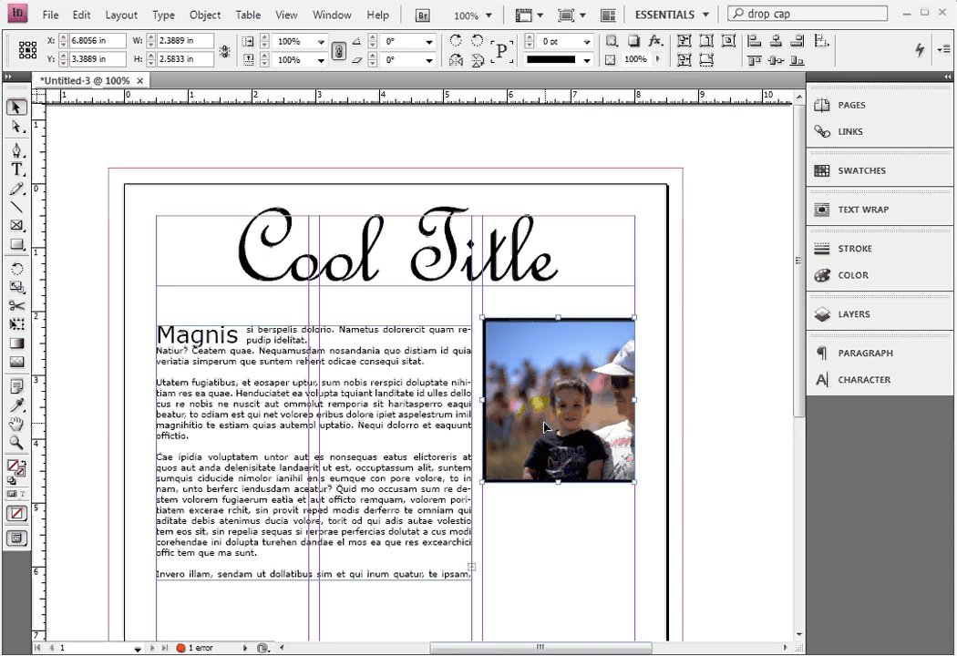
left_click(729, 41)
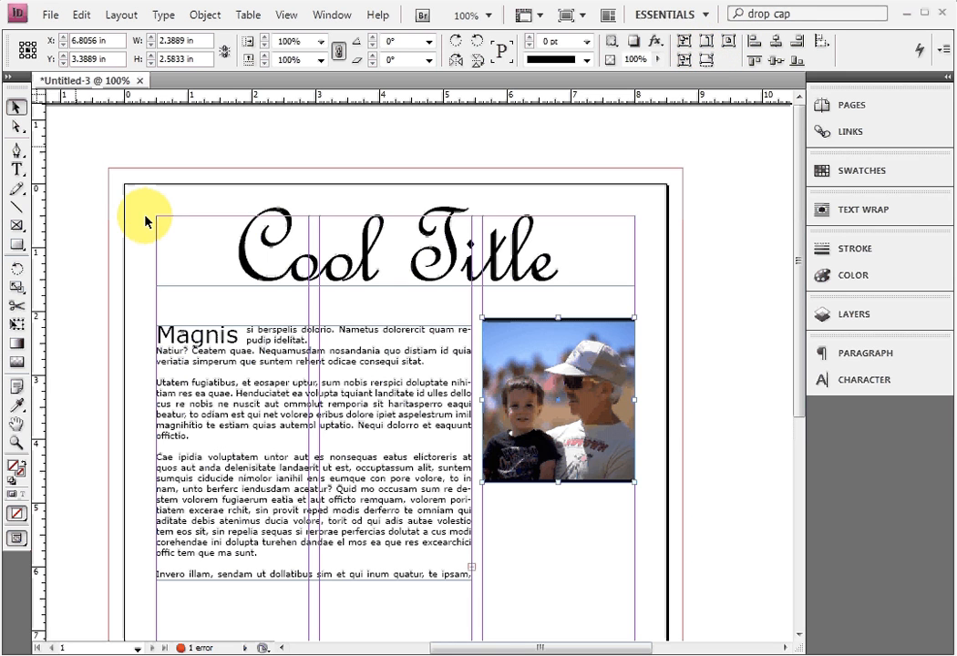
Scale the image content to 100% and move it down and right within its frame to about X+ 5.04 in, Y+ 3.32 in
left_click(337, 51)
double_click(509, 336)
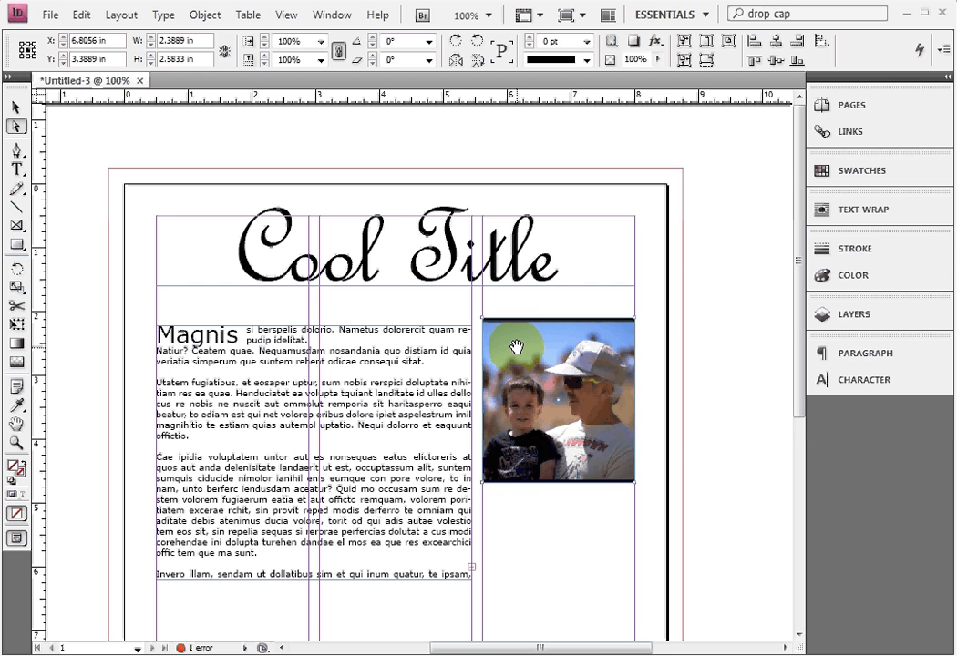
left_click(322, 42)
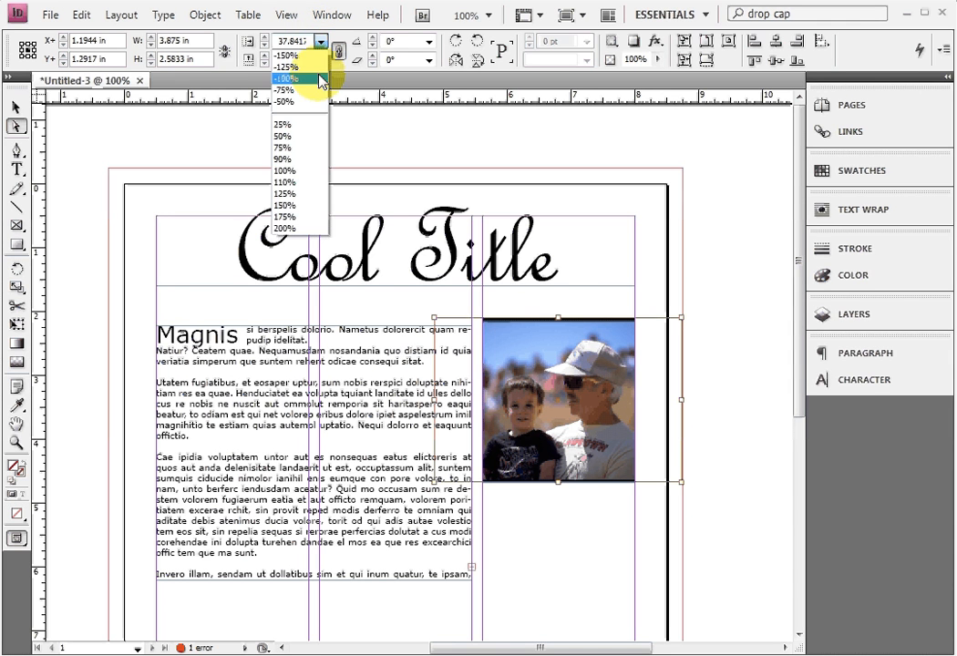
left_click(310, 171)
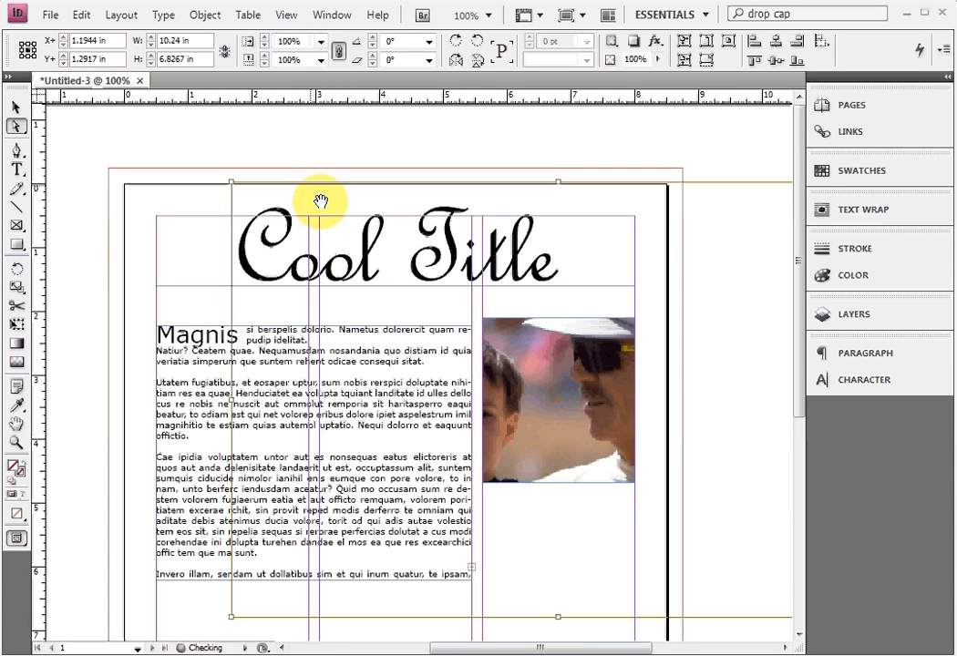
left_click_drag(526, 398, 772, 532)
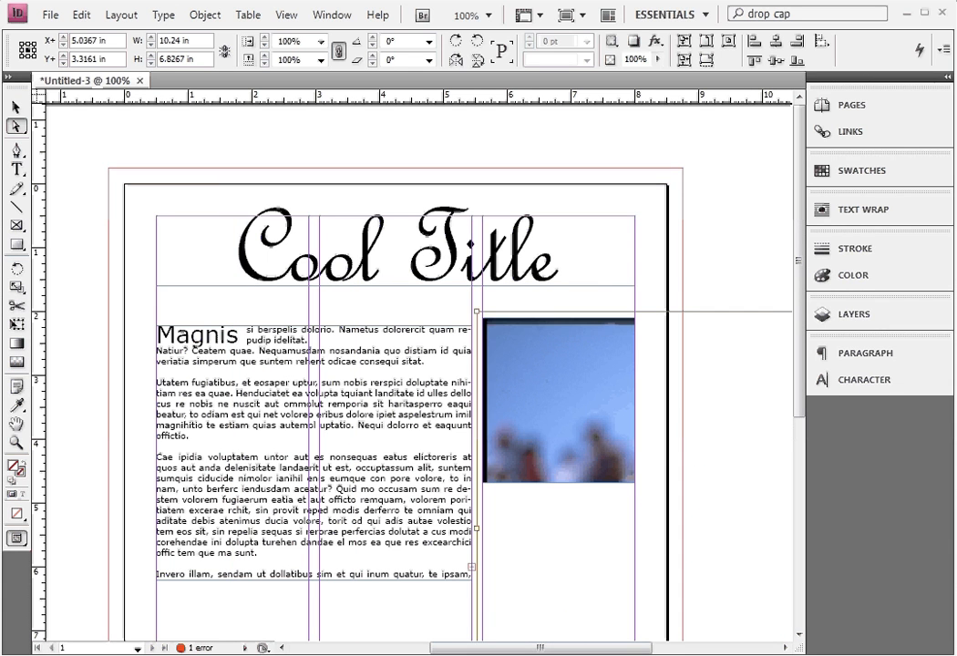
Select the picture frame, fill it proportionally with the image and center the content
left_click(17, 109)
left_click(535, 429)
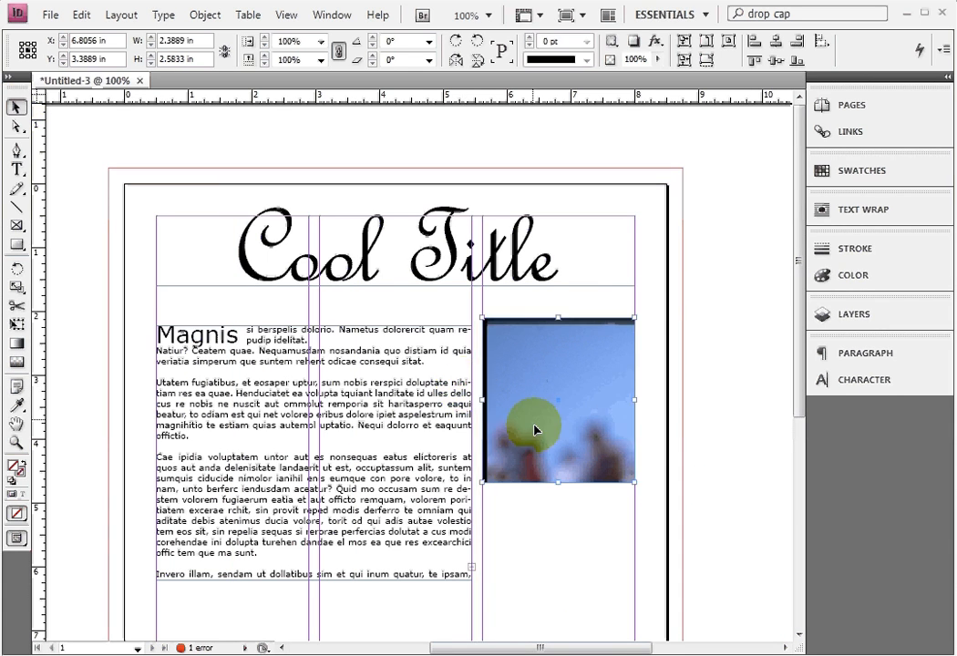
left_click(707, 60)
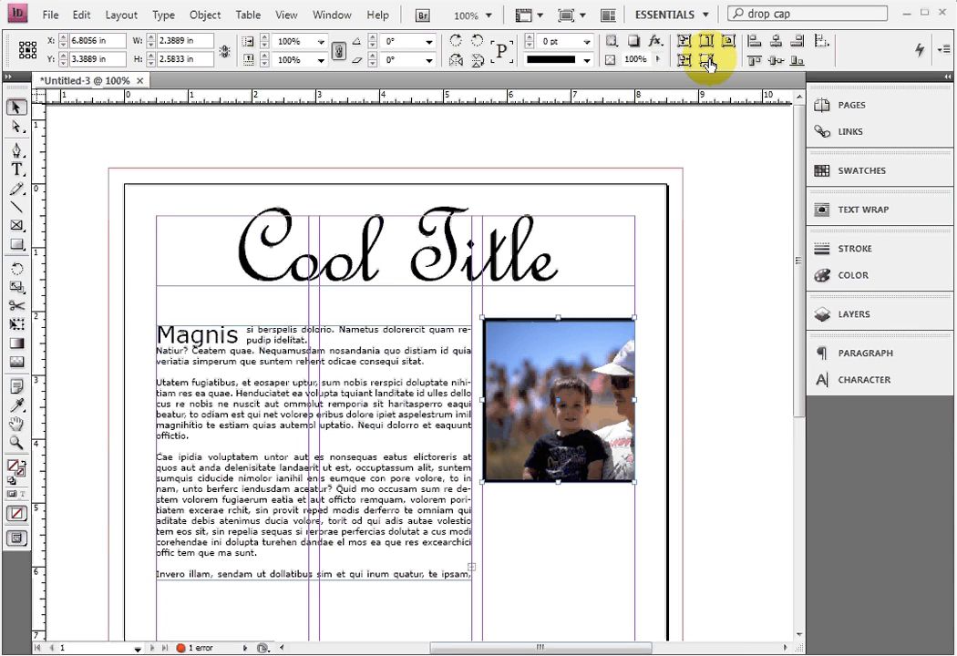
left_click(732, 42)
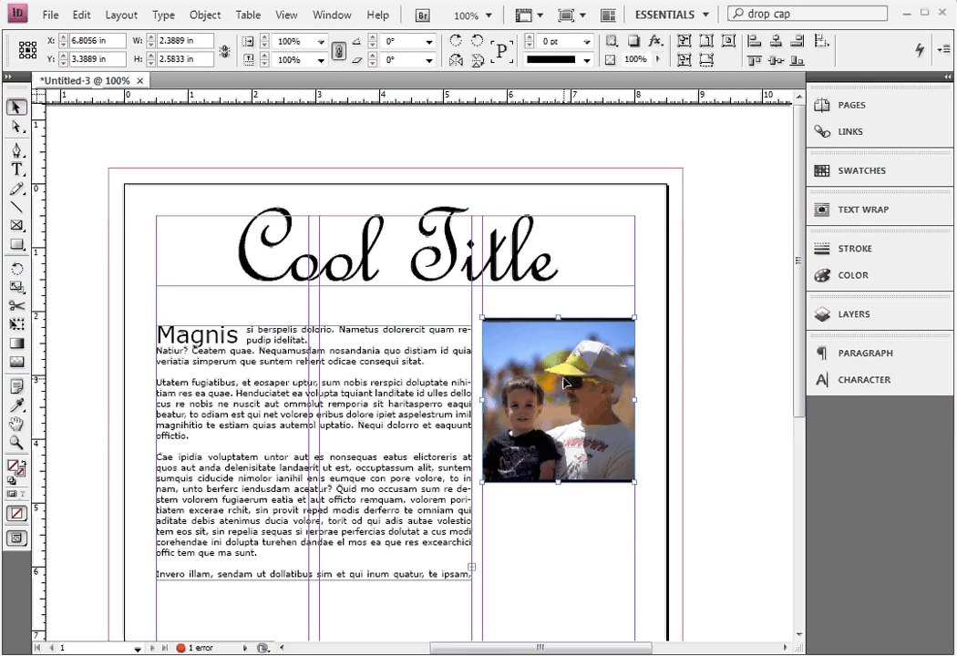
Move the picture frame over the text in the middle column and wrap the text around its bounding box
left_click_drag(564, 383, 431, 399)
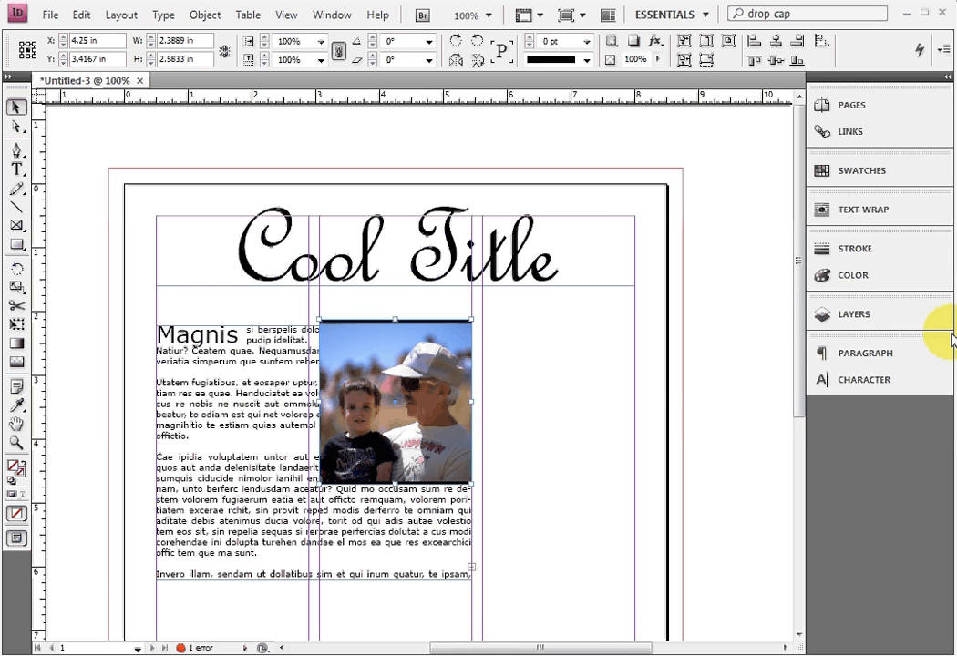
left_click(857, 216)
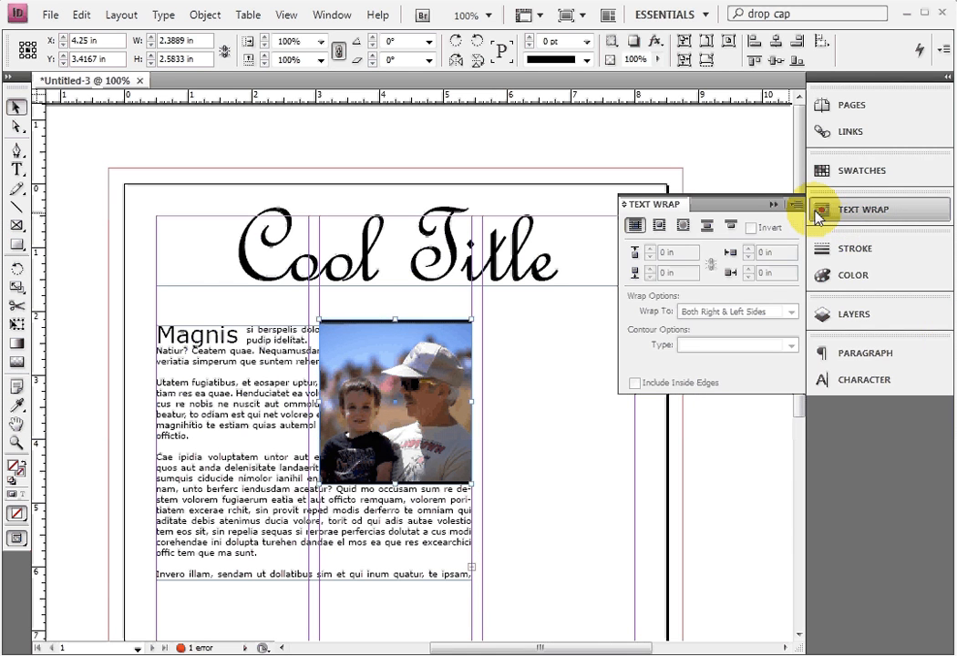
left_click(330, 14)
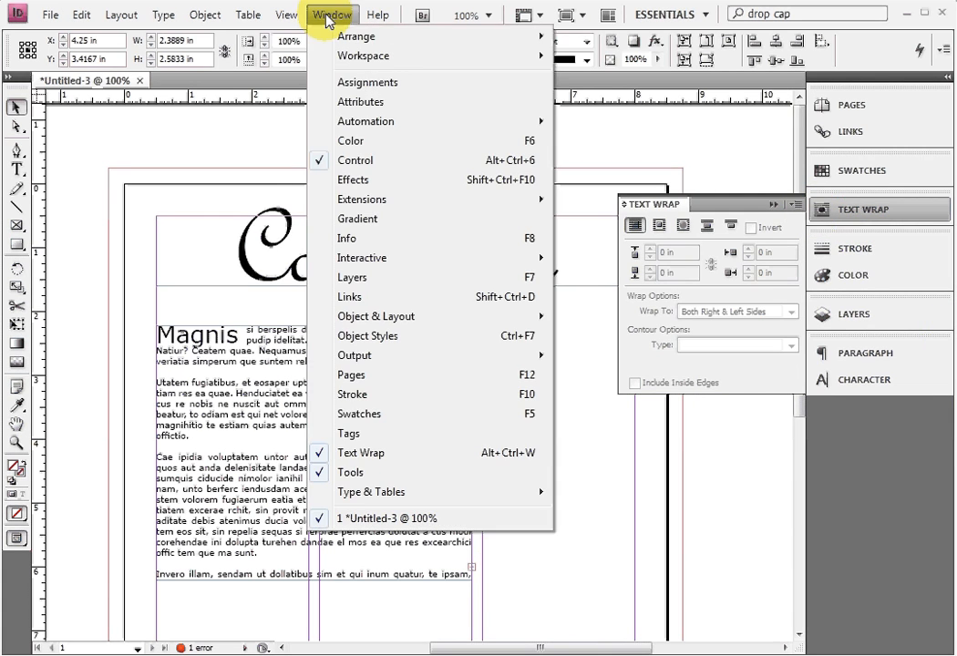
left_click(342, 453)
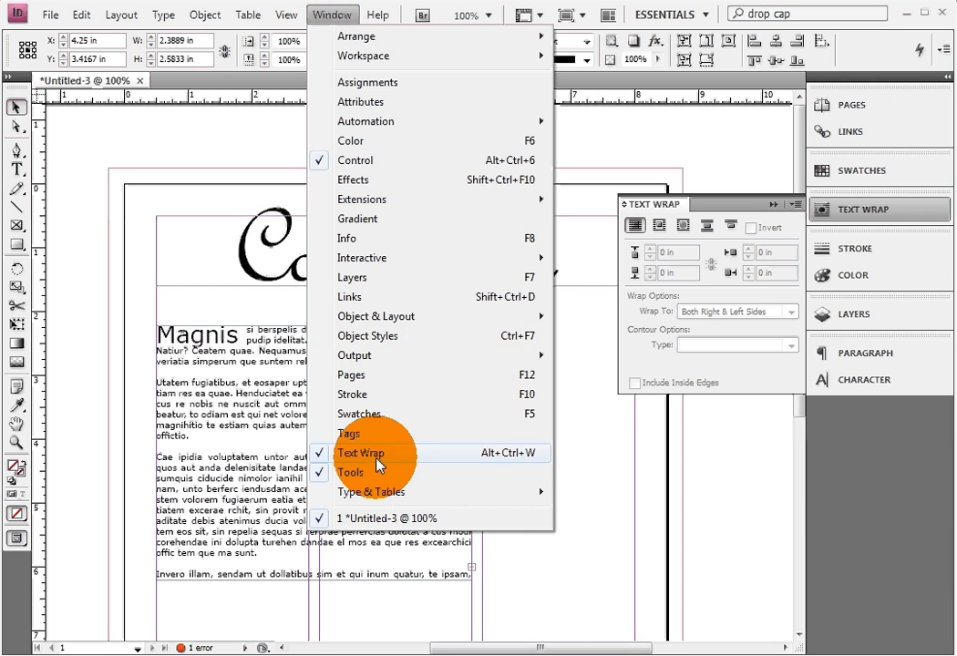
left_click(875, 210)
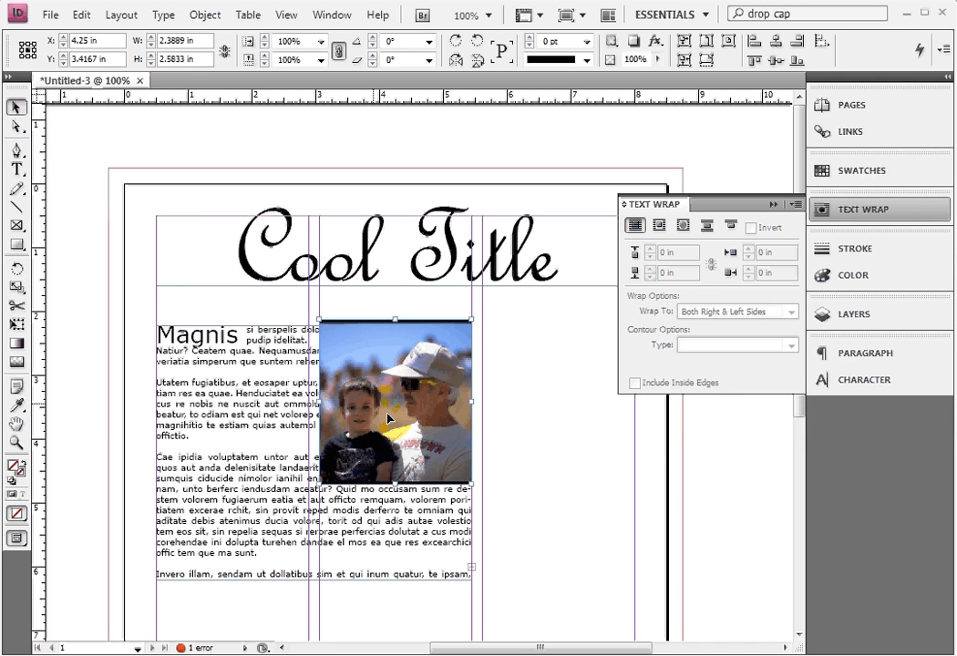
left_click(733, 182)
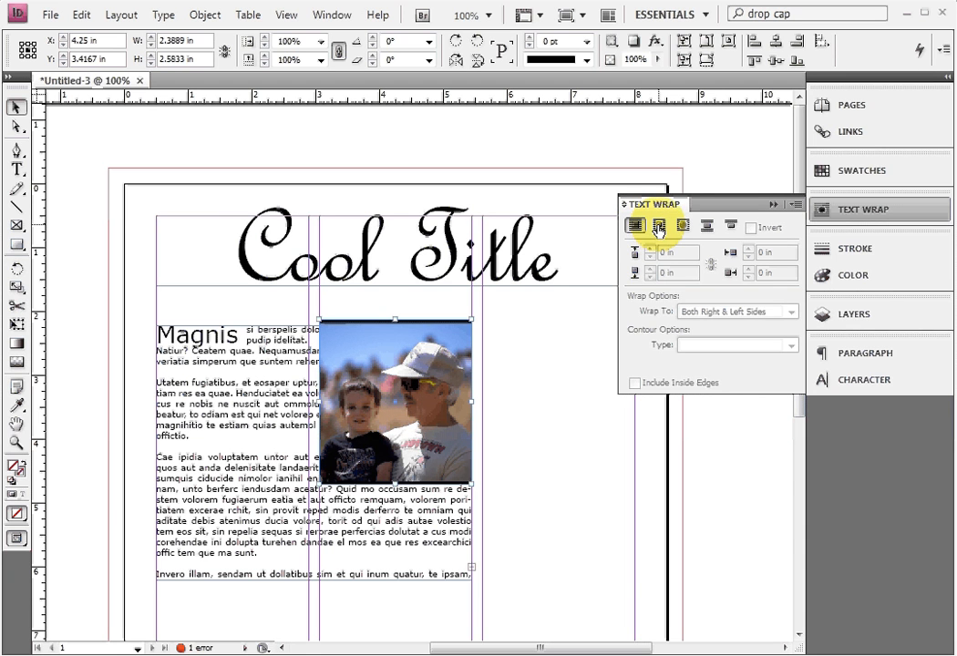
left_click(659, 228)
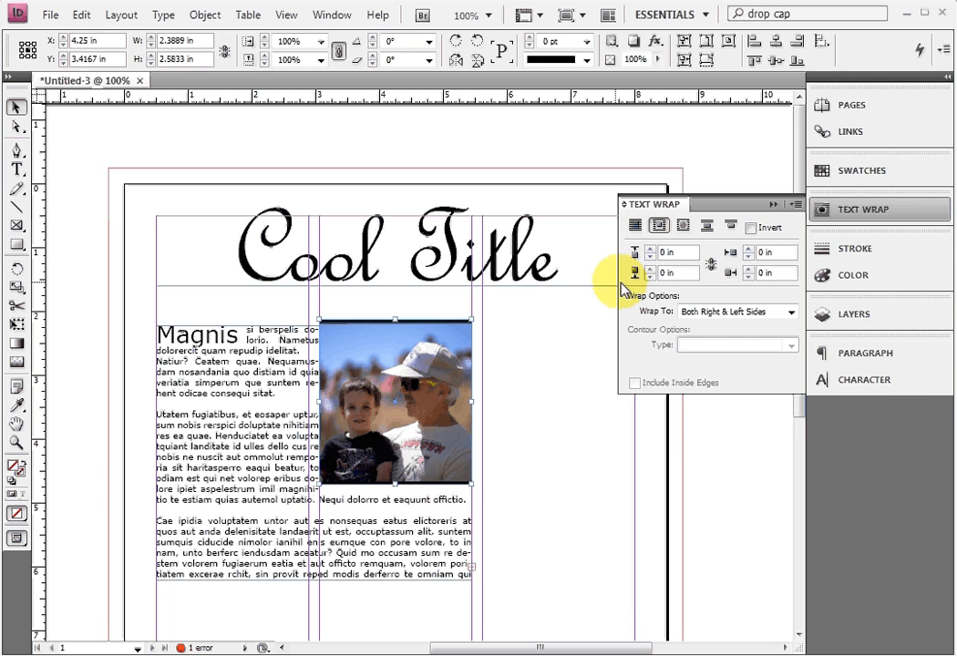
Set the picture's top text wrap offset to 0.25 in
left_click(650, 249)
left_click(651, 249)
left_click(650, 249)
left_click(650, 249)
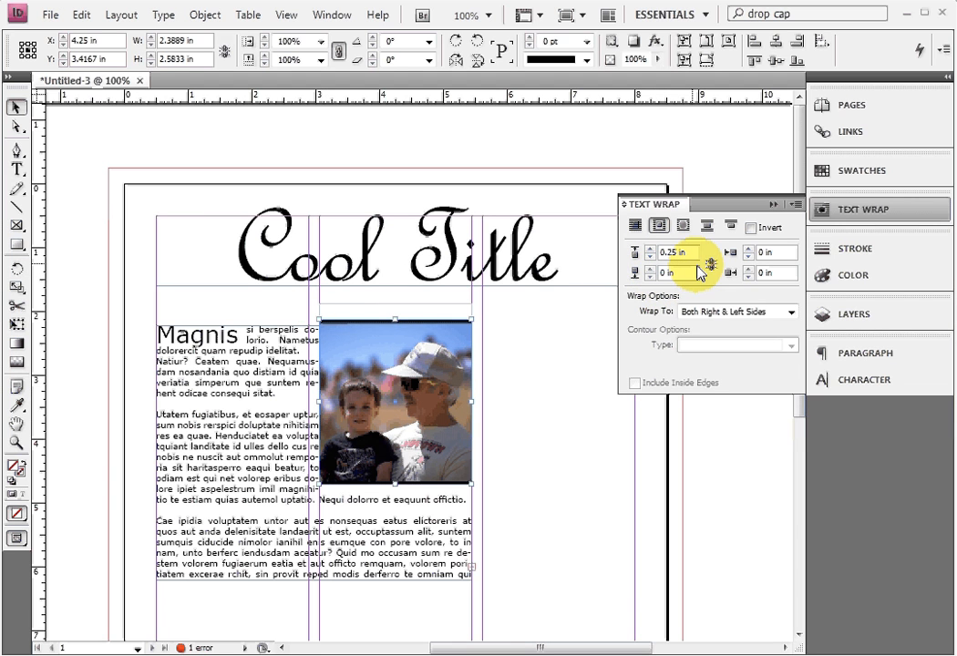
Try different left text wrap offsets for the picture, ending at 0.1875 in
left_click(747, 249)
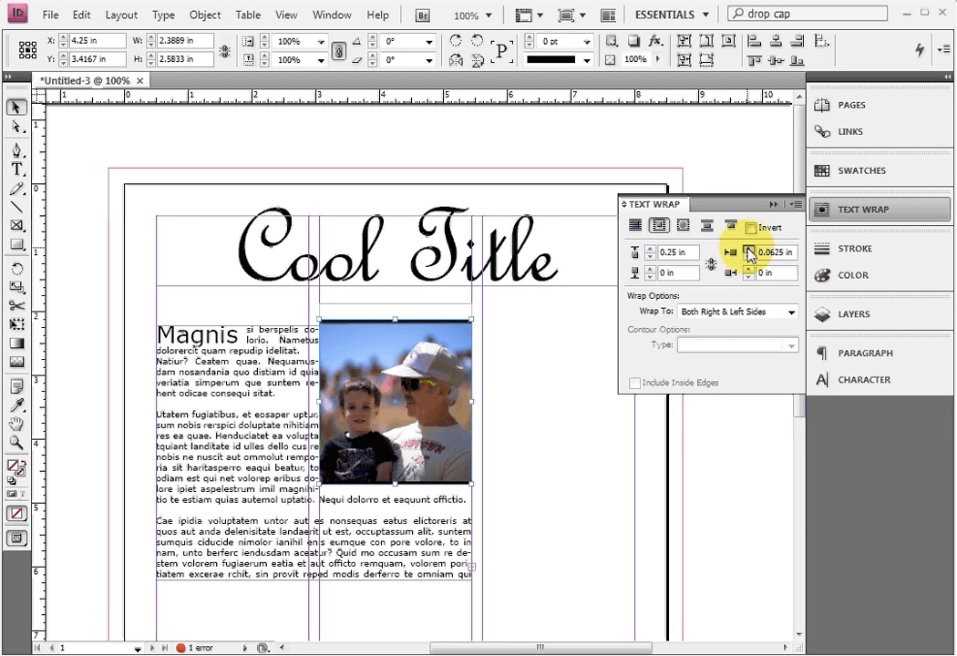
left_click(747, 249)
left_click(747, 249)
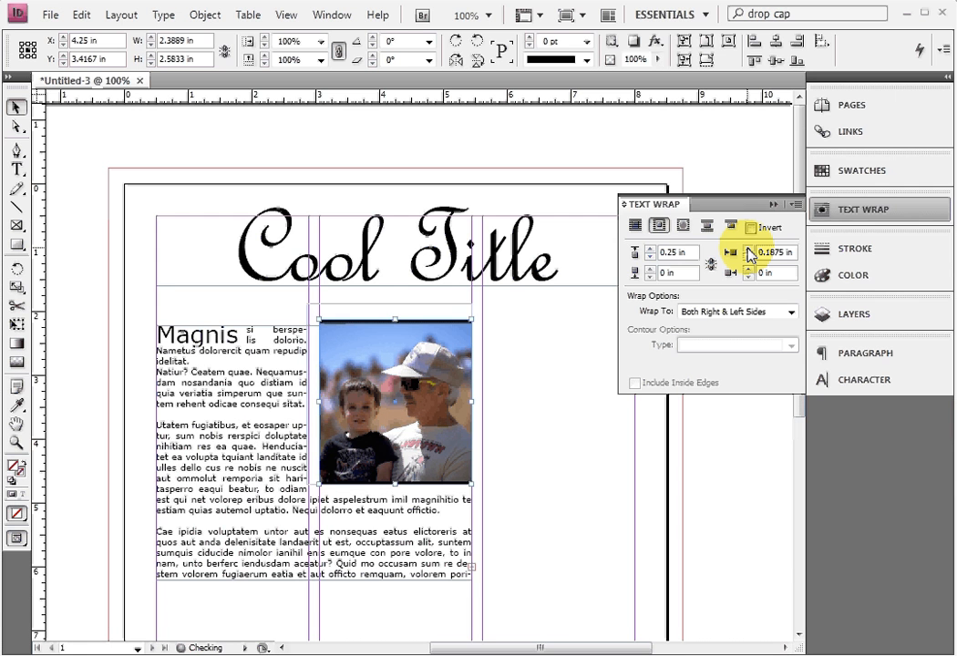
left_click(746, 249)
left_click(748, 258)
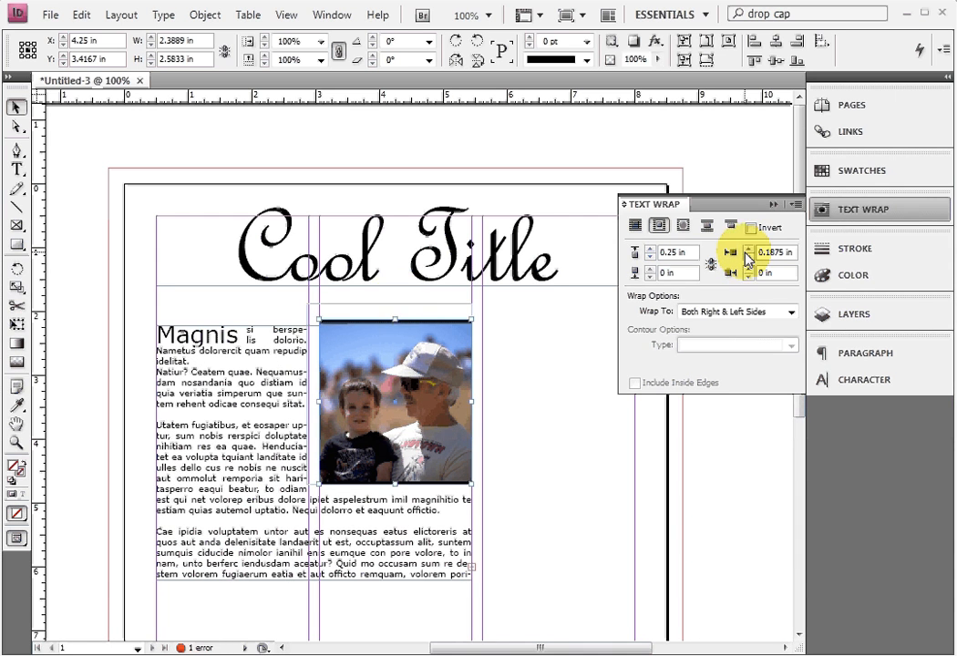
left_click(748, 250)
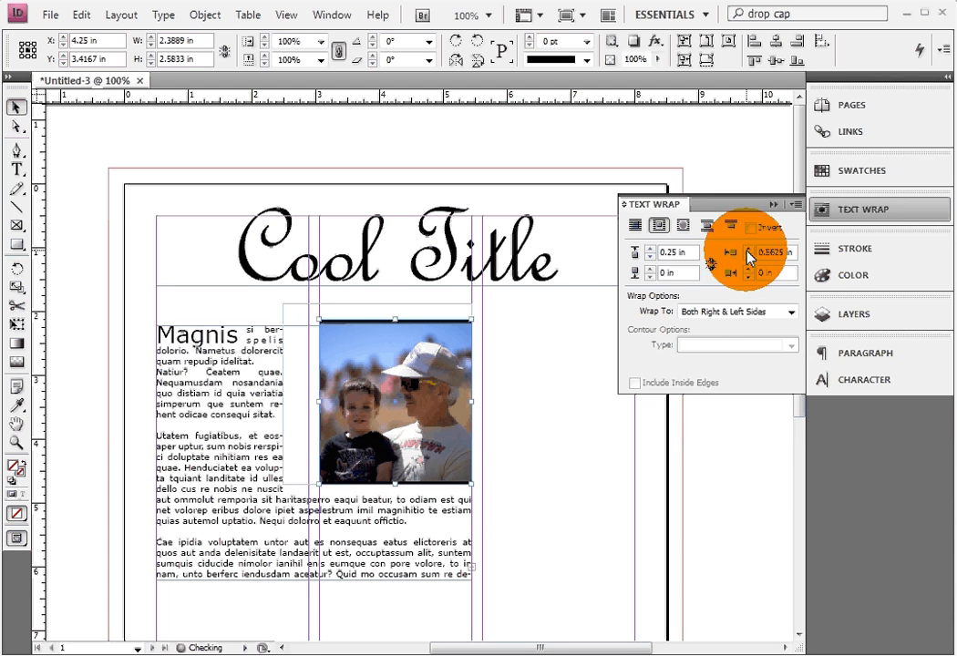
left_click(748, 249)
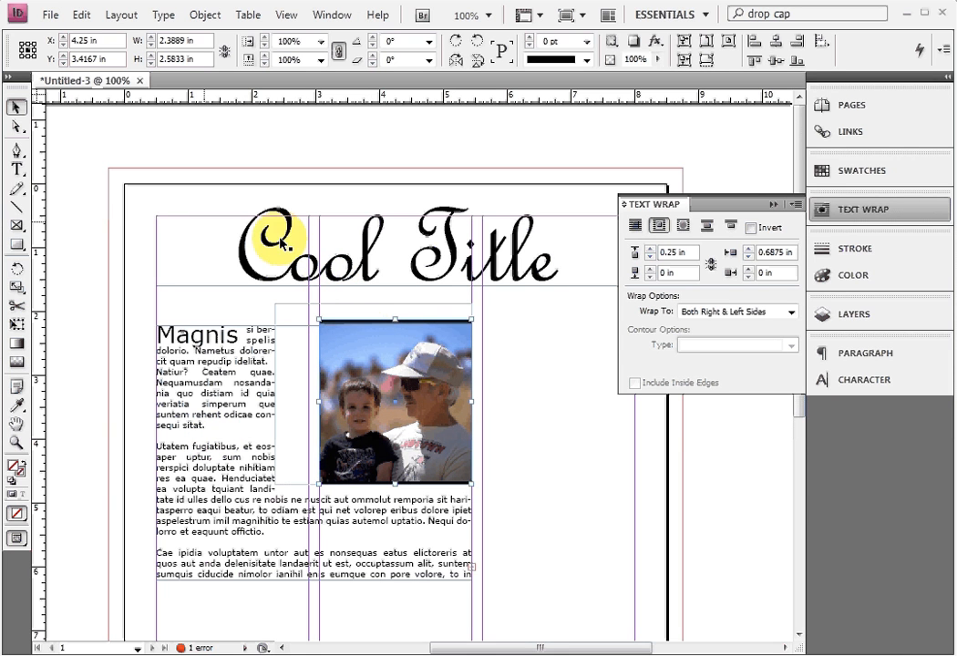
left_click(747, 257)
left_click(748, 261)
left_click(749, 252)
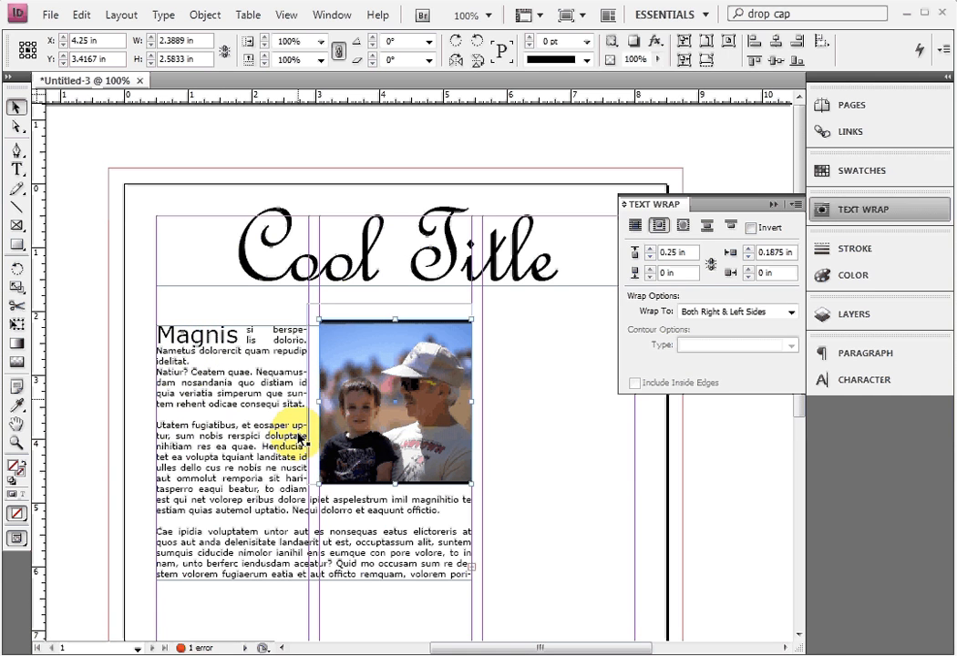
Adjust the picture's bottom text wrap offset up and down, ending at 0.25 in
left_click(650, 268)
left_click(650, 269)
left_click(650, 269)
left_click(650, 269)
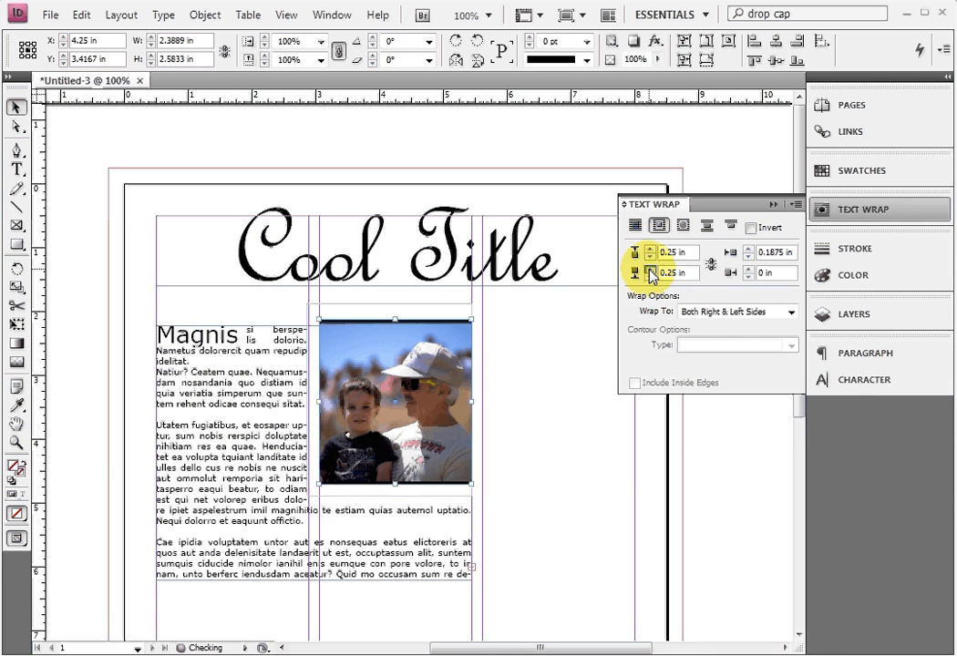
left_click(650, 269)
left_click(650, 276)
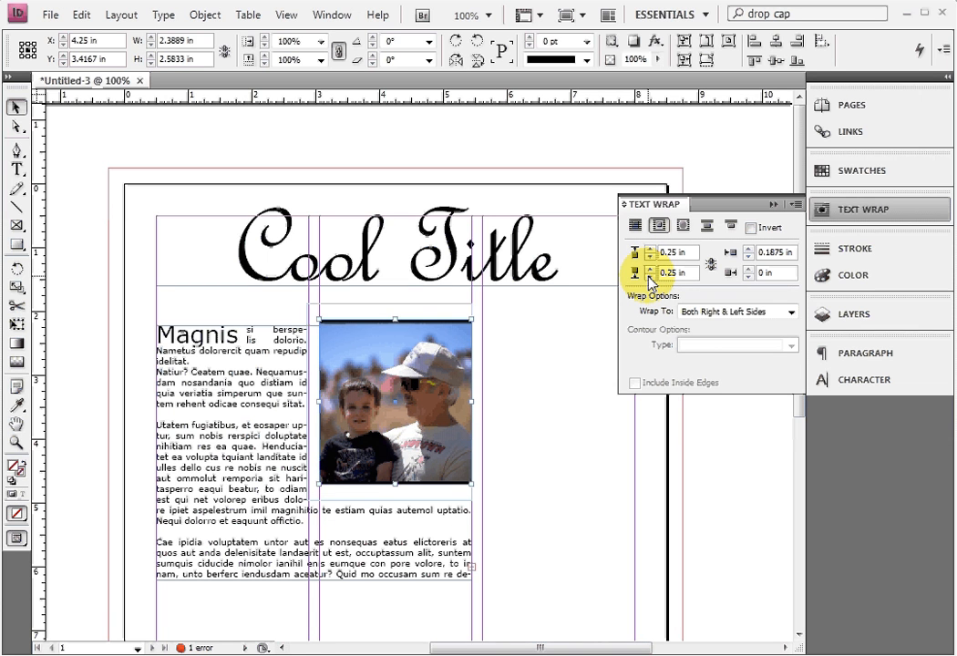
left_click(649, 269)
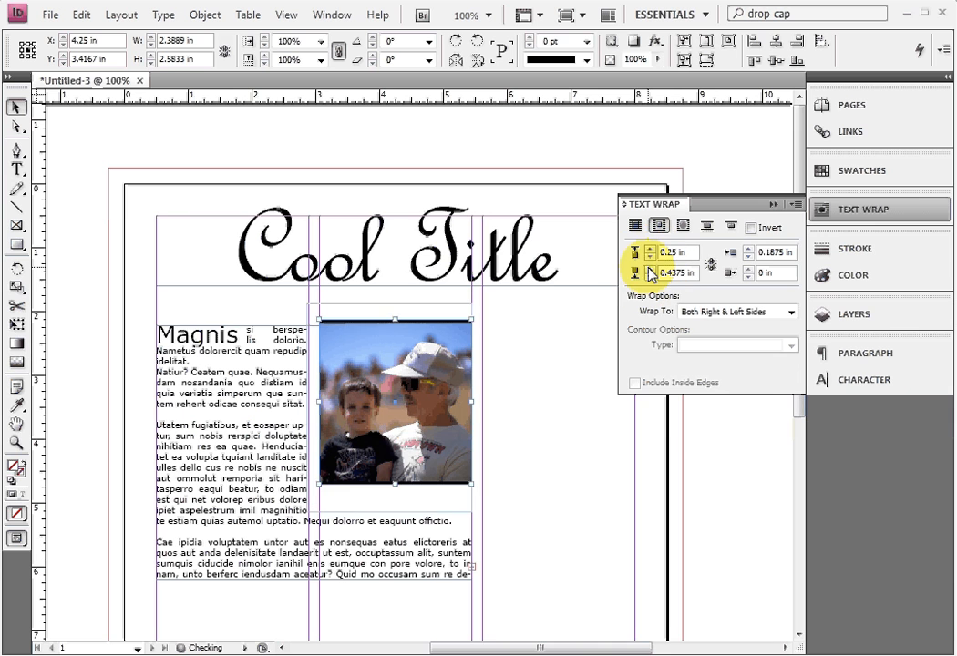
left_click(649, 278)
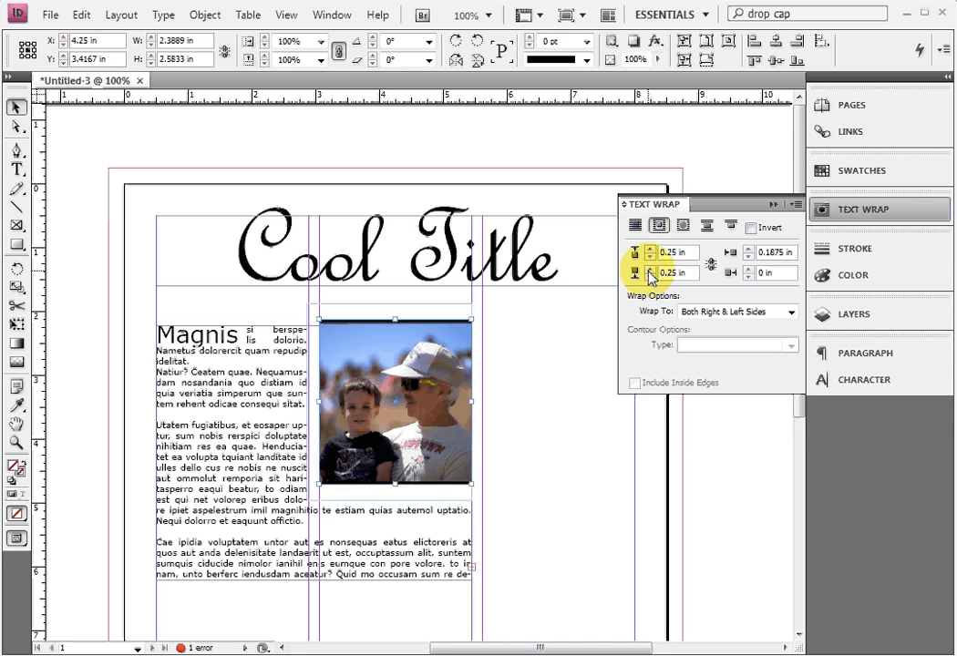
Increase the picture's bottom text wrap offset to 0.625 in
left_click(649, 270)
left_click(649, 271)
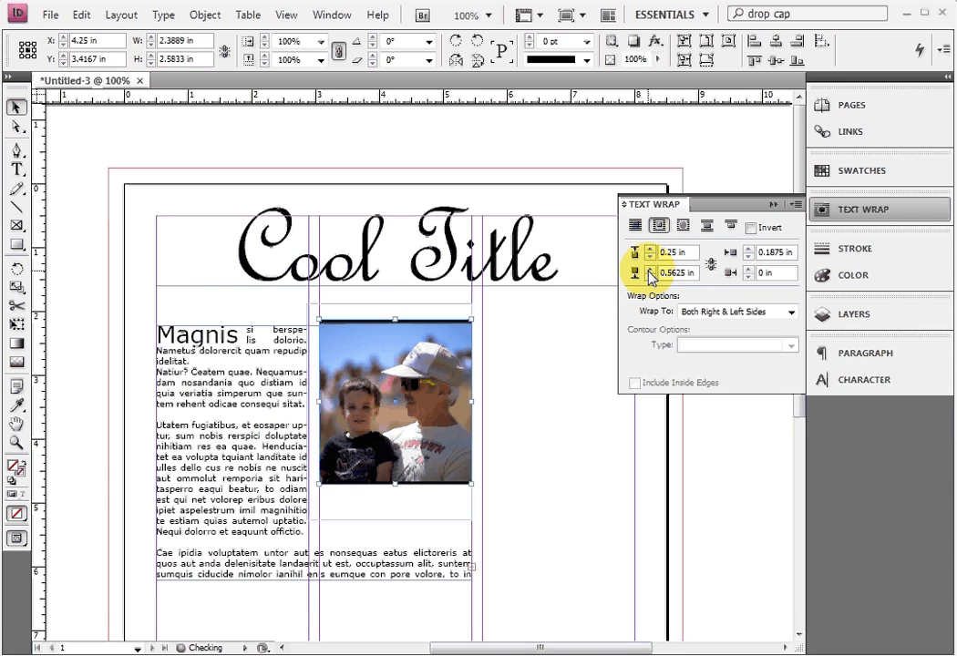
left_click(649, 271)
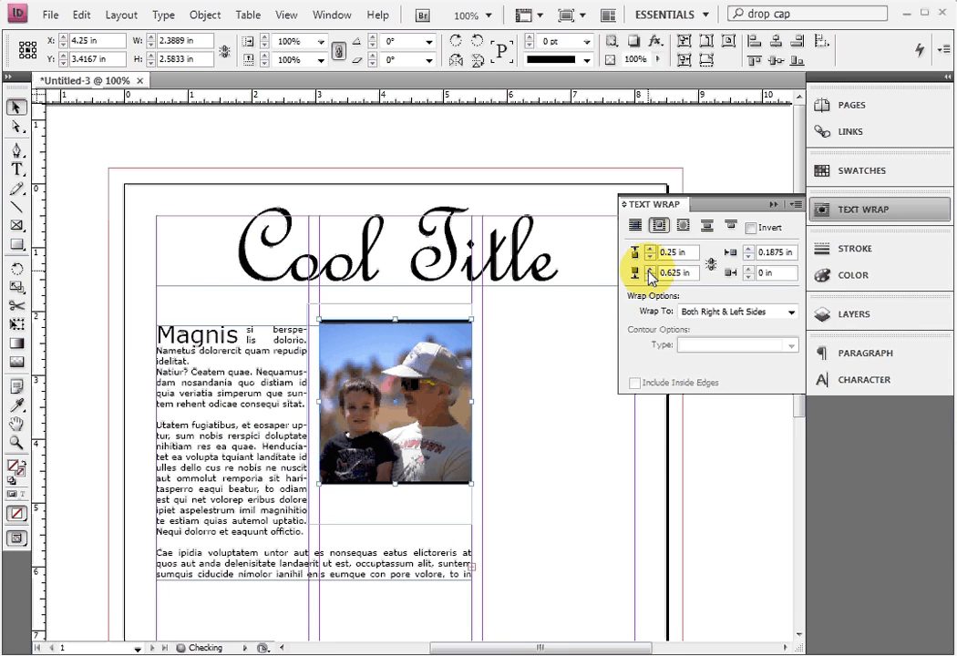
Collapse the text wrap settings, switch the page to Preview mode and deselect the picture to examine the wrapped layout
left_click(818, 215)
left_click_drag(13, 544, 54, 551)
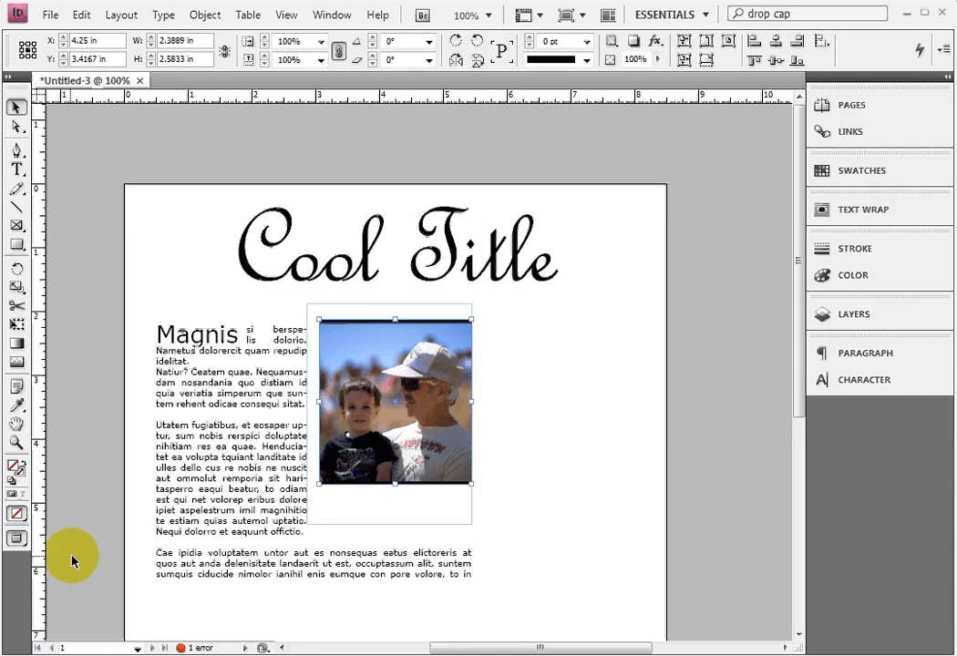
left_click(122, 306)
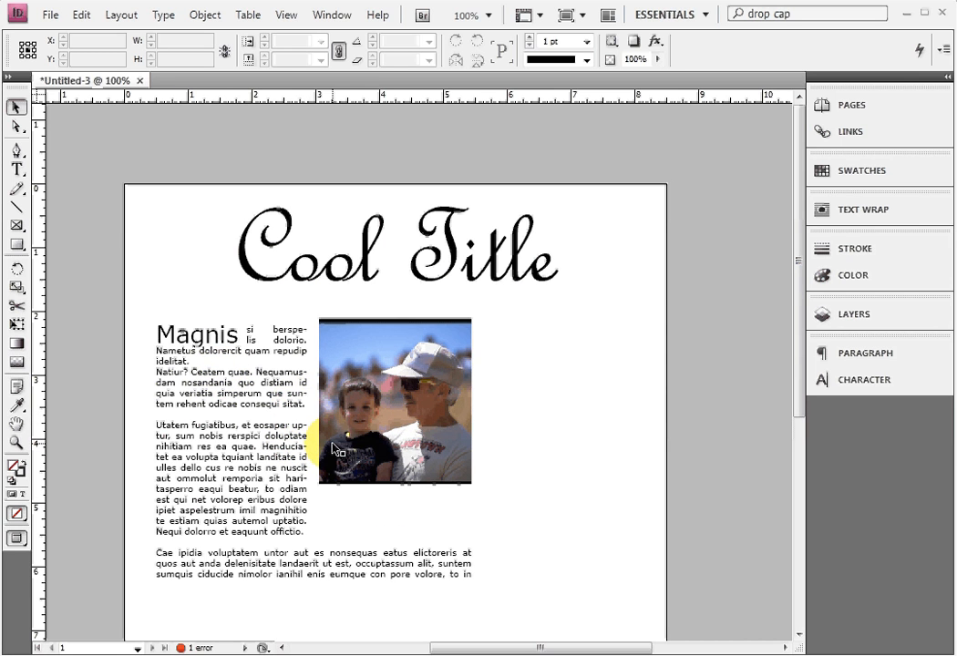
Select the picture again and reduce its bottom text wrap offset to -0.0625 in
left_click(471, 401)
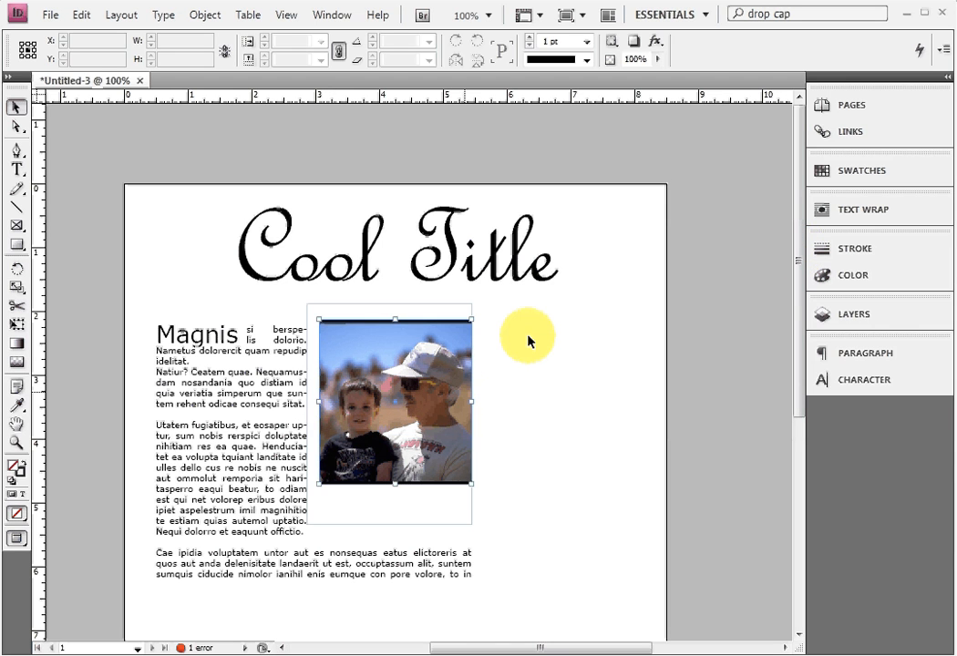
left_click(822, 213)
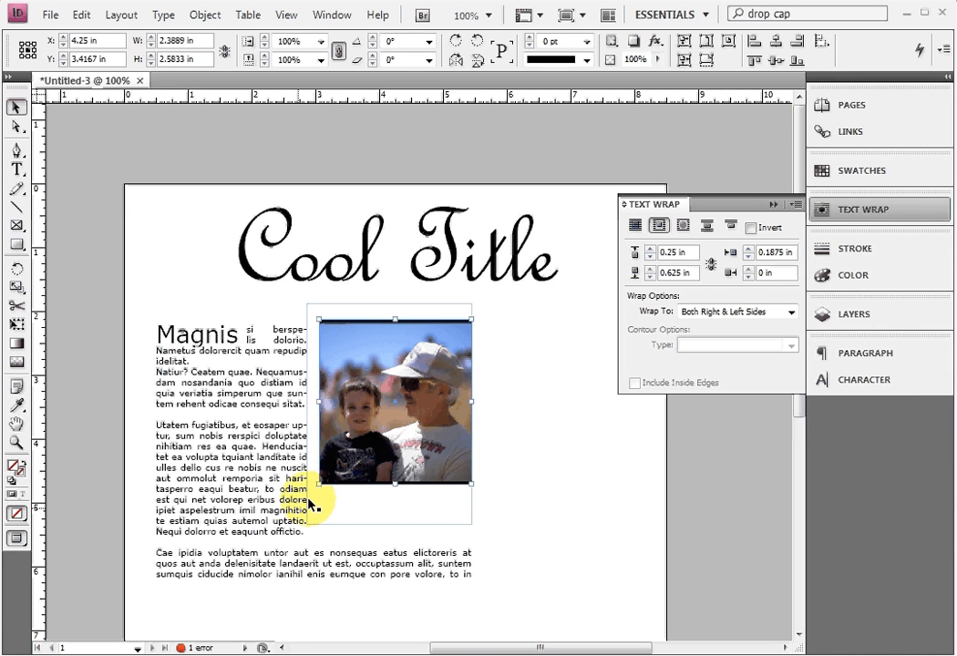
left_click(650, 269)
left_click(650, 278)
left_click(650, 277)
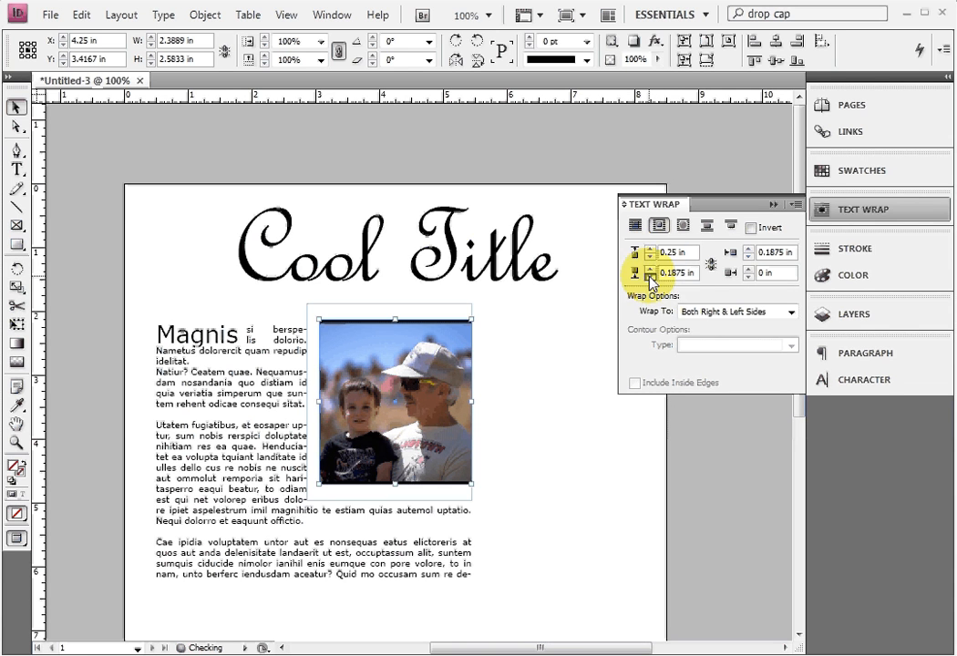
left_click(650, 277)
left_click(650, 277)
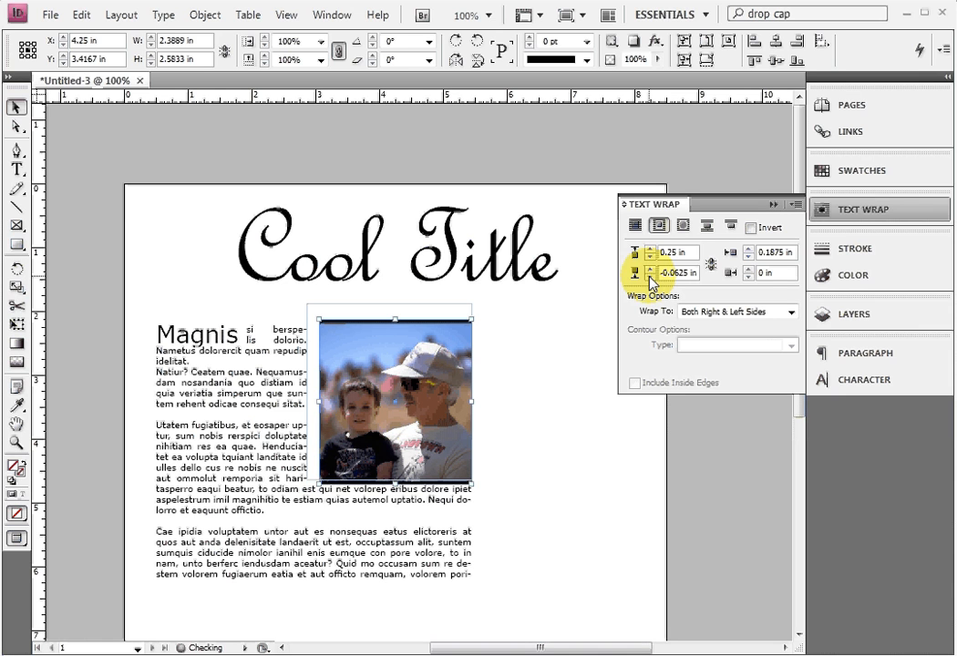